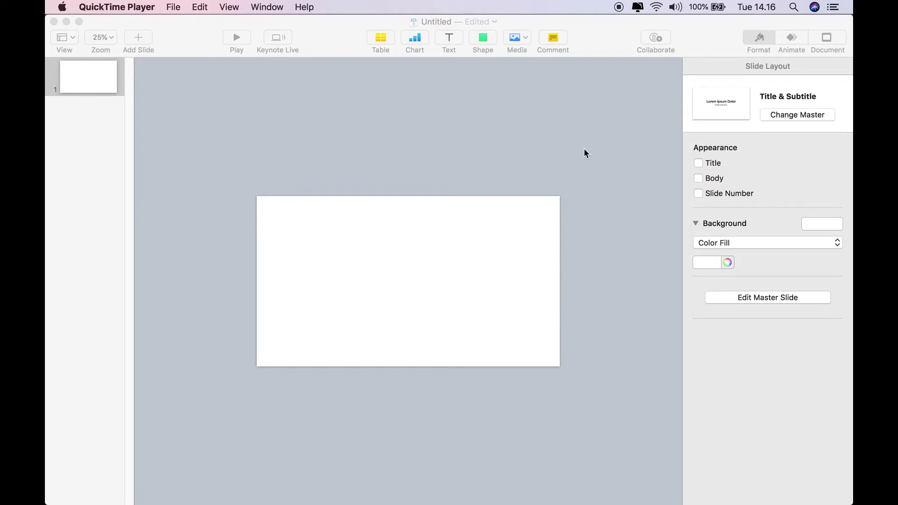
Set the slide to a custom size of 5100 × 580 points in the Document inspector
{"action": "left_click", "coordinate": [826, 56]}
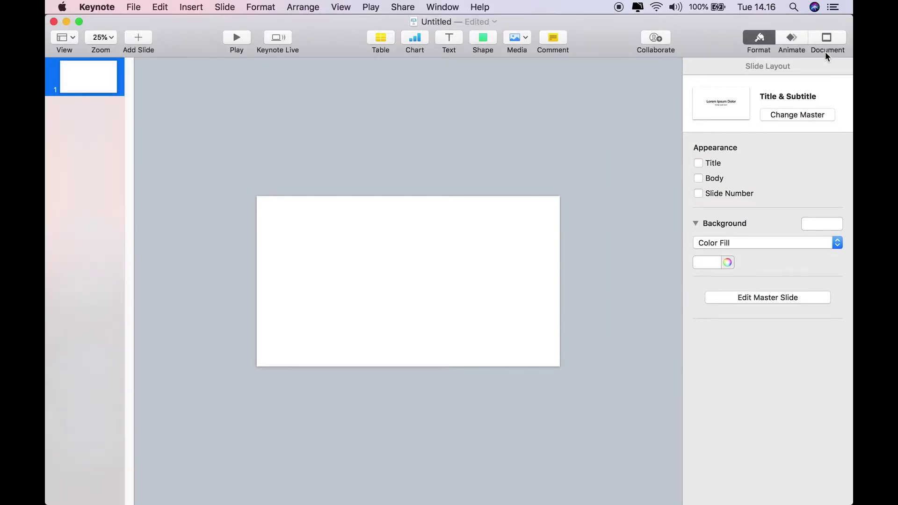
{"action": "left_click", "coordinate": [824, 41]}
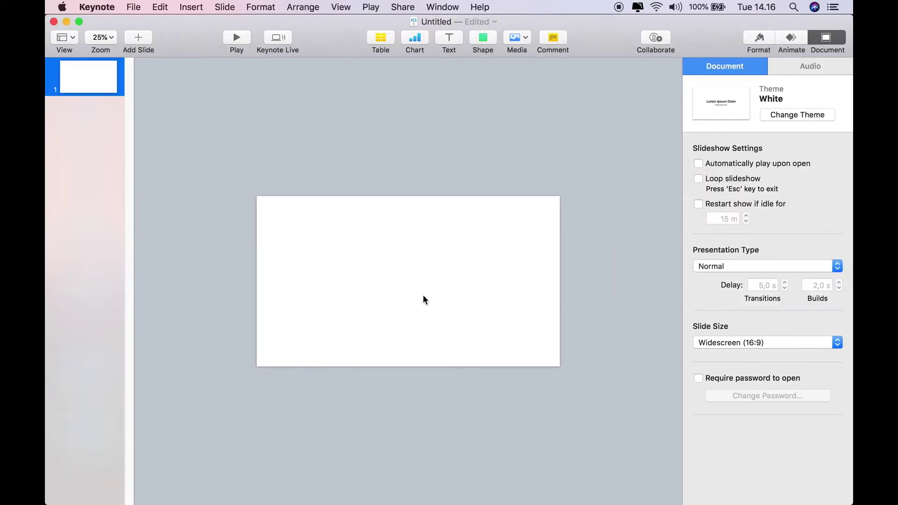
{"action": "left_click", "coordinate": [743, 341]}
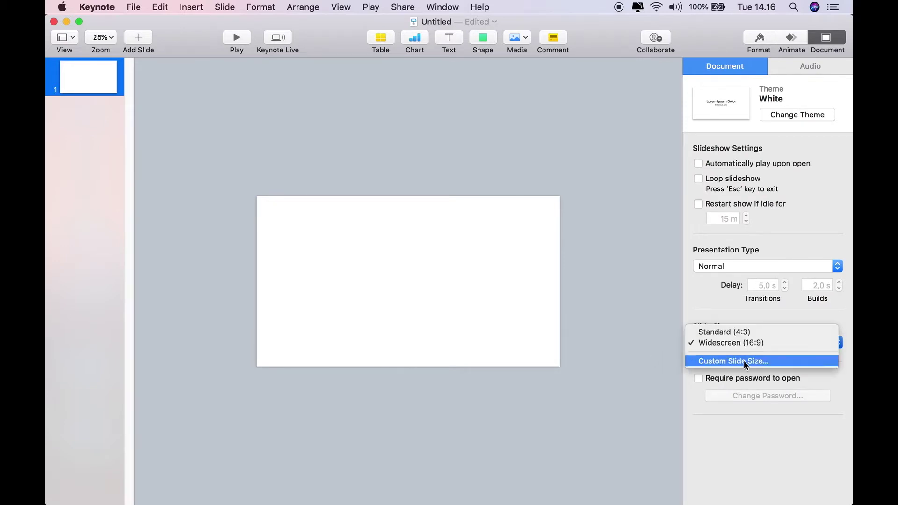
{"action": "left_click", "coordinate": [743, 361]}
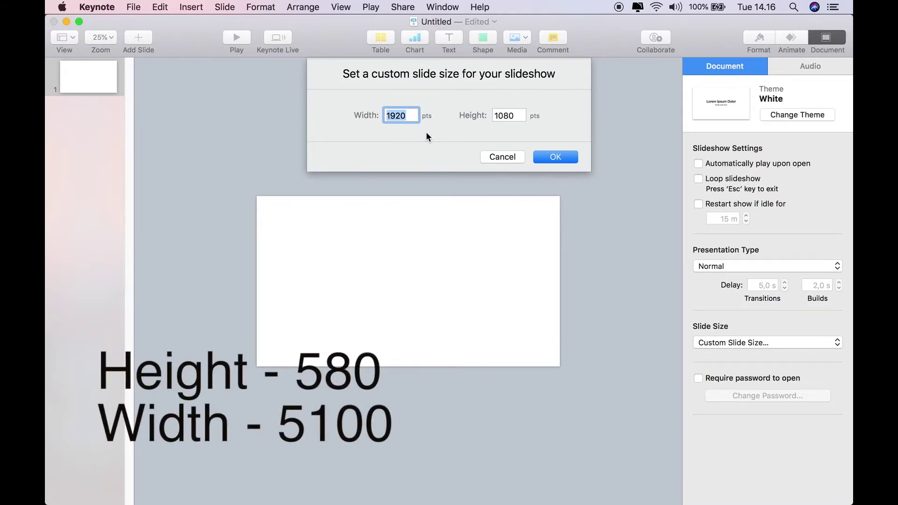
{"action": "type", "text": "5100"}
{"action": "double_click", "coordinate": [513, 113]}
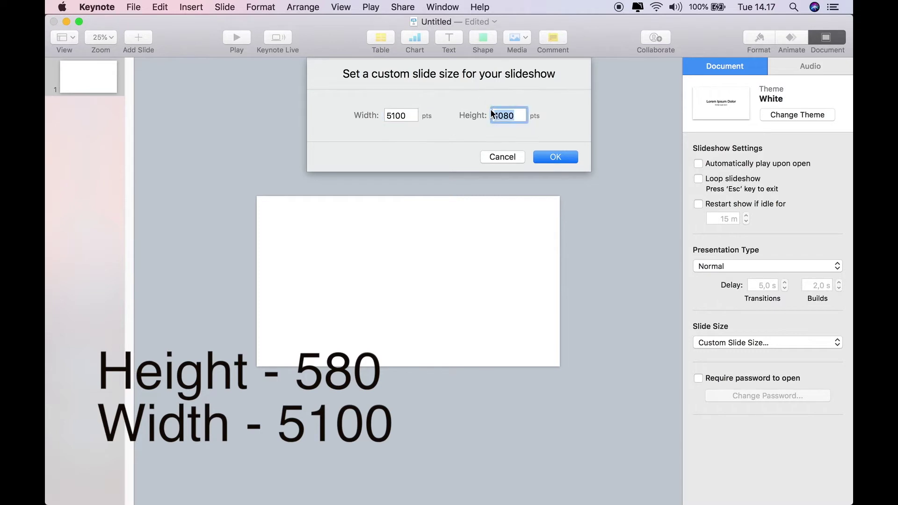
{"action": "type", "text": "58"}
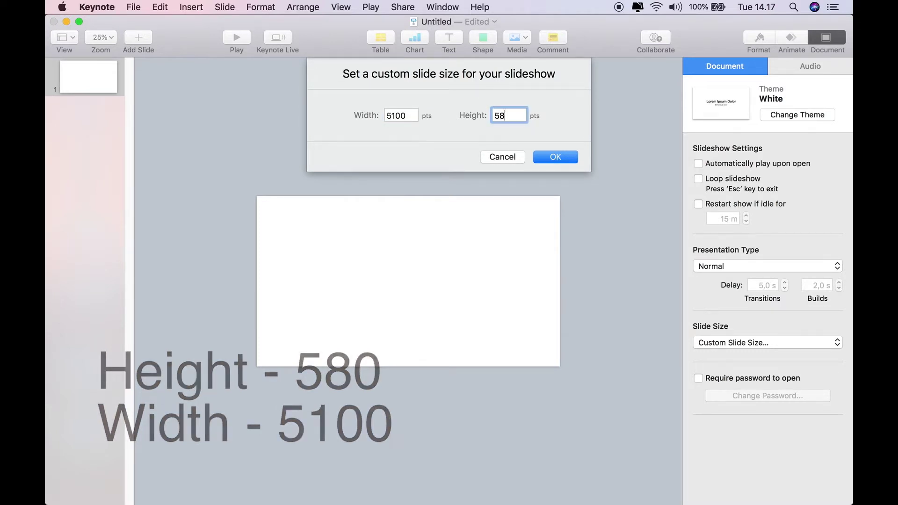
{"action": "type", "text": "0"}
{"action": "left_click", "coordinate": [545, 156]}
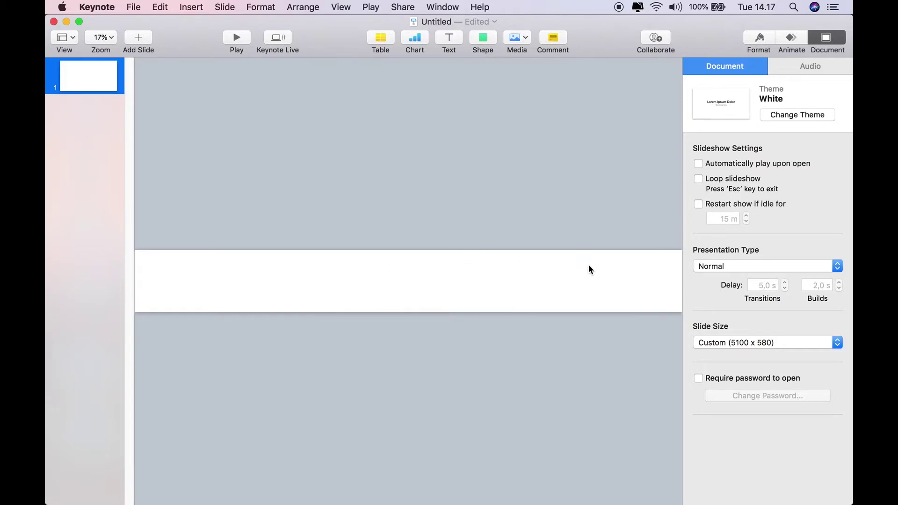
Insert clip 4 from the video trail folder and move it to the strip's left edge
{"action": "left_click", "coordinate": [518, 36]}
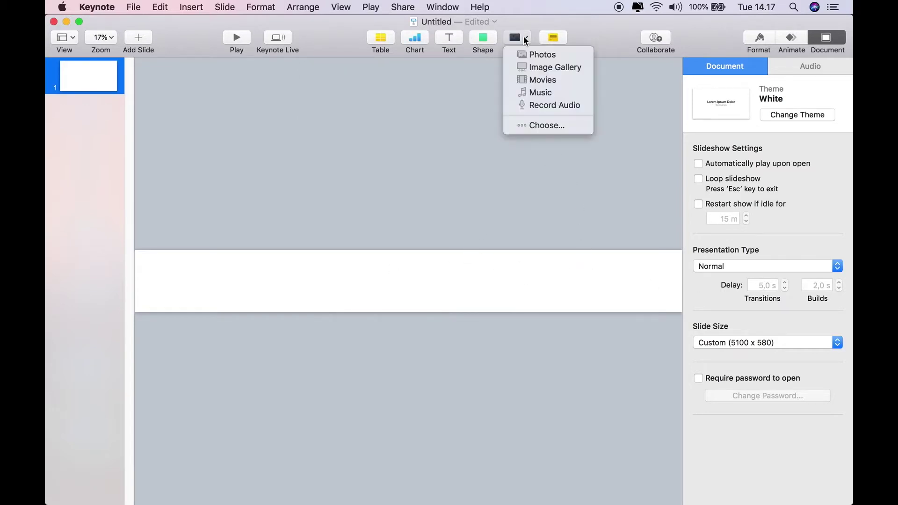
{"action": "left_click", "coordinate": [543, 127]}
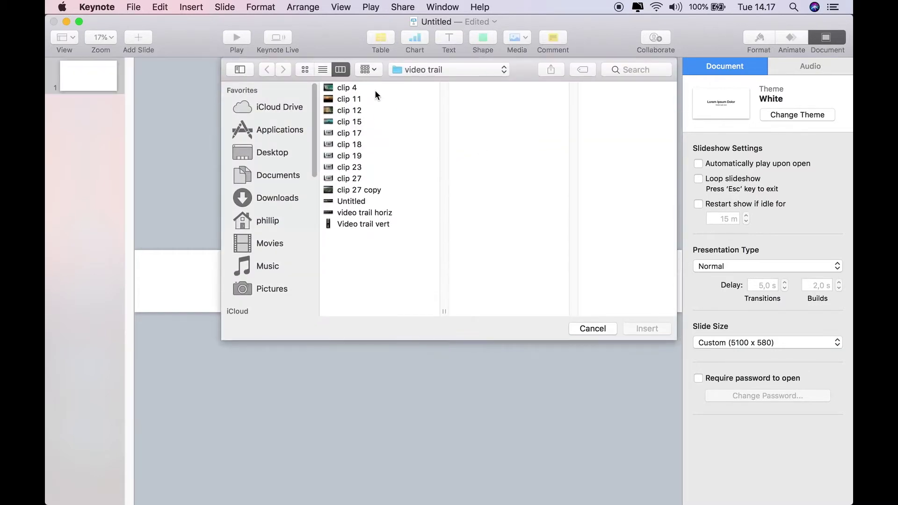
{"action": "left_click", "coordinate": [375, 90]}
{"action": "left_click", "coordinate": [637, 328]}
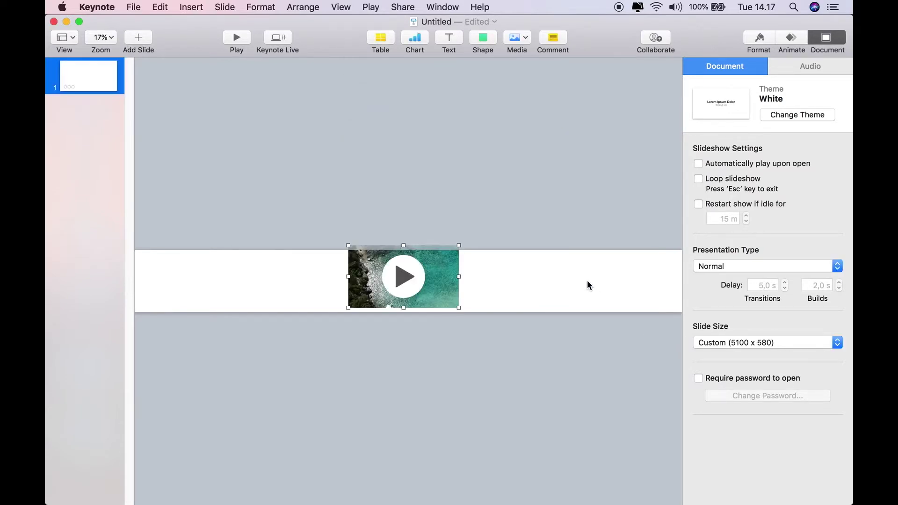
{"action": "left_click_drag", "start_coordinate": [446, 280], "coordinate": [228, 277]}
Insert clips 11 and 12, placing each right beside the previous video
{"action": "left_click", "coordinate": [523, 47]}
{"action": "left_click", "coordinate": [538, 125]}
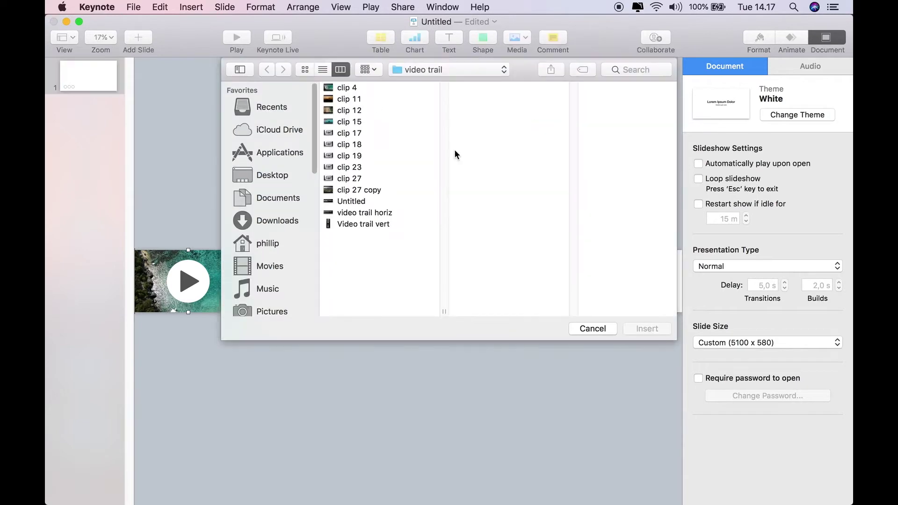
{"action": "left_click", "coordinate": [646, 329]}
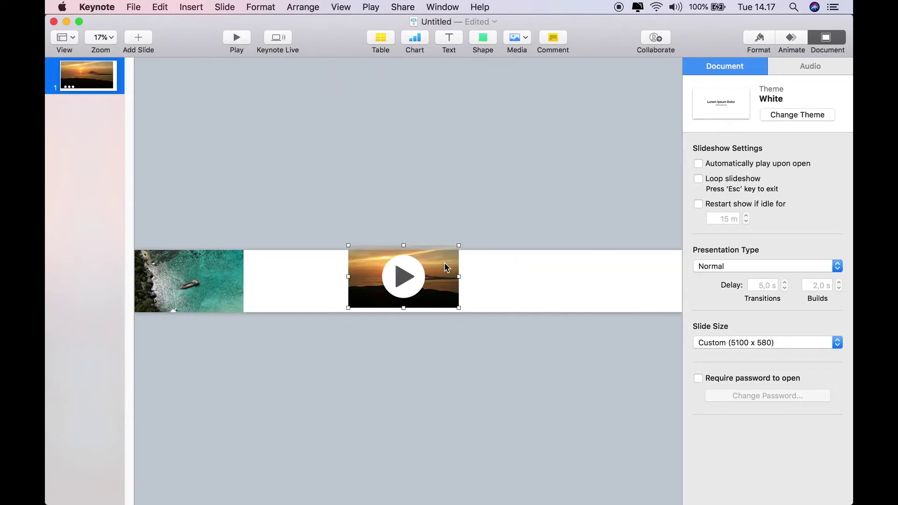
{"action": "left_click_drag", "start_coordinate": [444, 262], "coordinate": [340, 269]}
{"action": "left_click", "coordinate": [515, 37]}
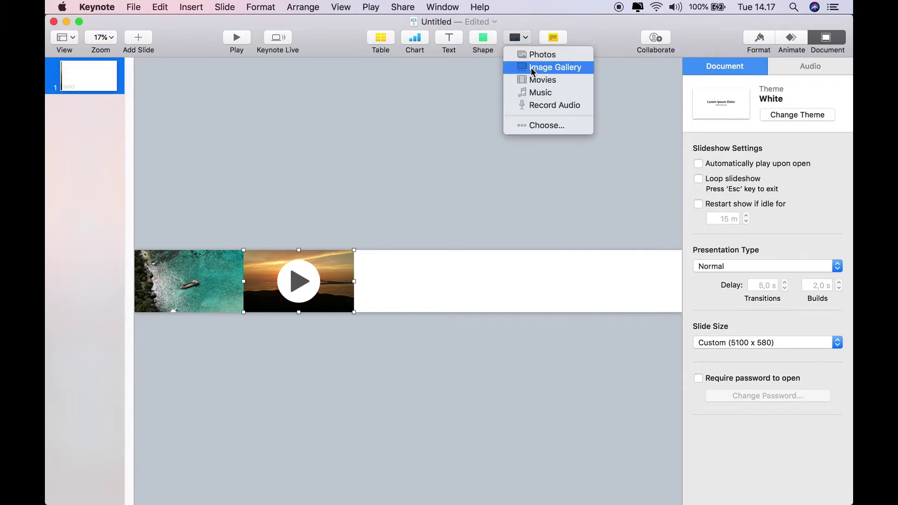
{"action": "left_click", "coordinate": [549, 125]}
{"action": "left_click", "coordinate": [354, 114]}
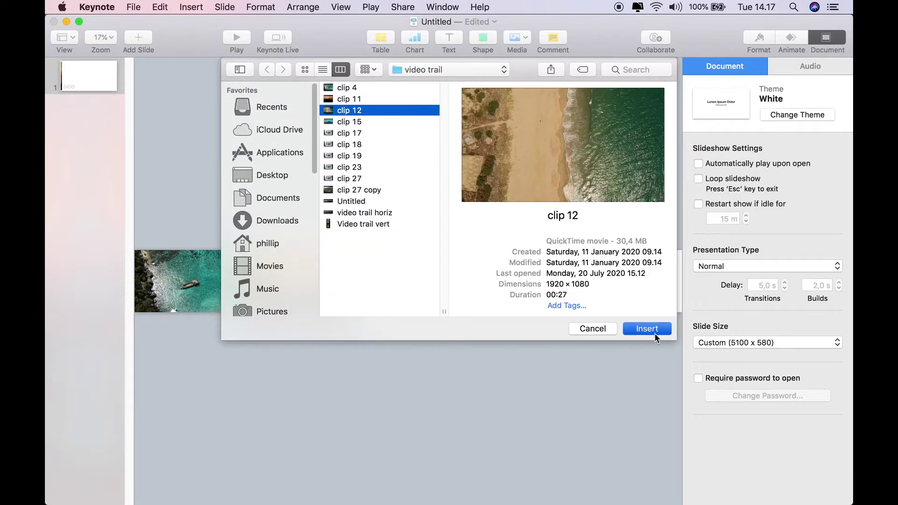
{"action": "left_click", "coordinate": [650, 329]}
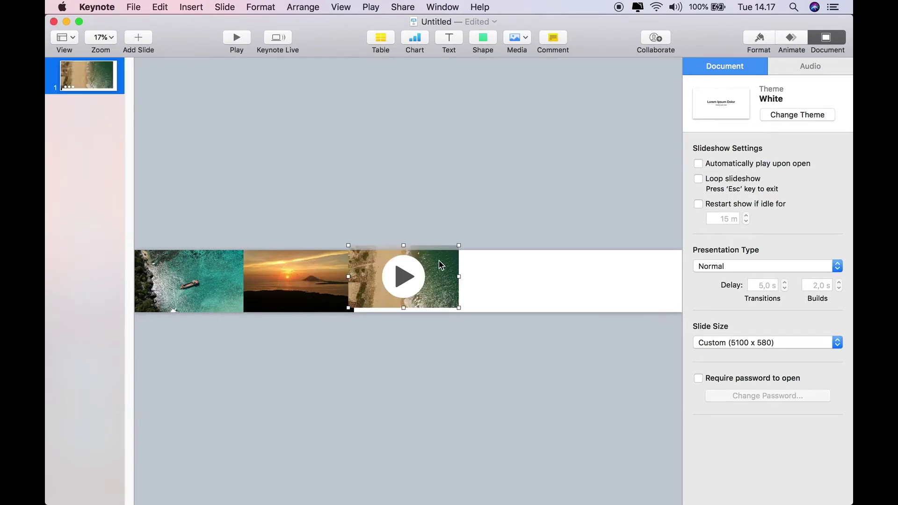
{"action": "left_click_drag", "start_coordinate": [440, 266], "coordinate": [448, 270]}
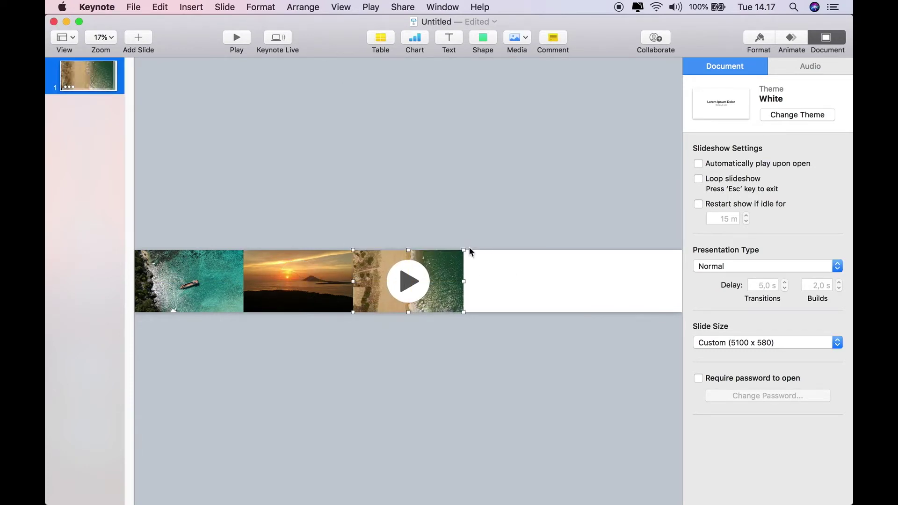
Insert clips 15 and 17, lining them up through to the strip's right end
{"action": "left_click", "coordinate": [517, 37]}
{"action": "left_click", "coordinate": [538, 126]}
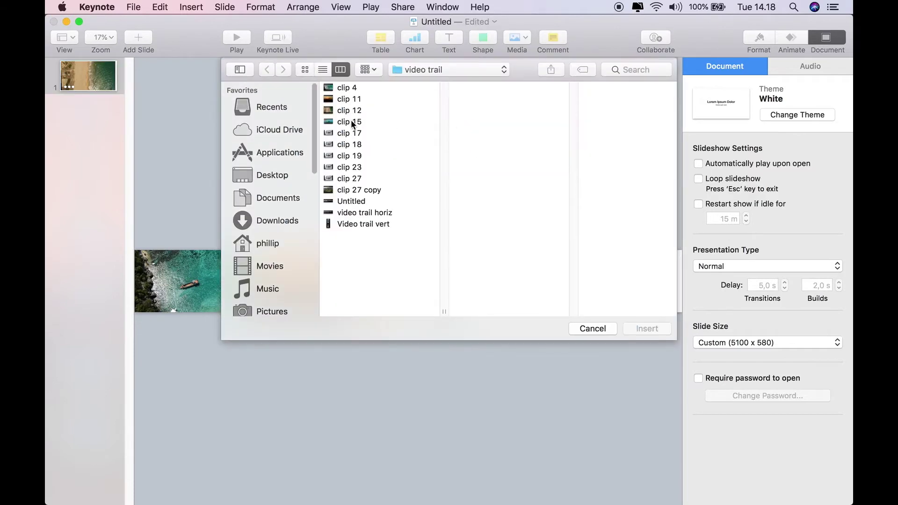
{"action": "left_click", "coordinate": [352, 123]}
{"action": "left_click", "coordinate": [660, 329]}
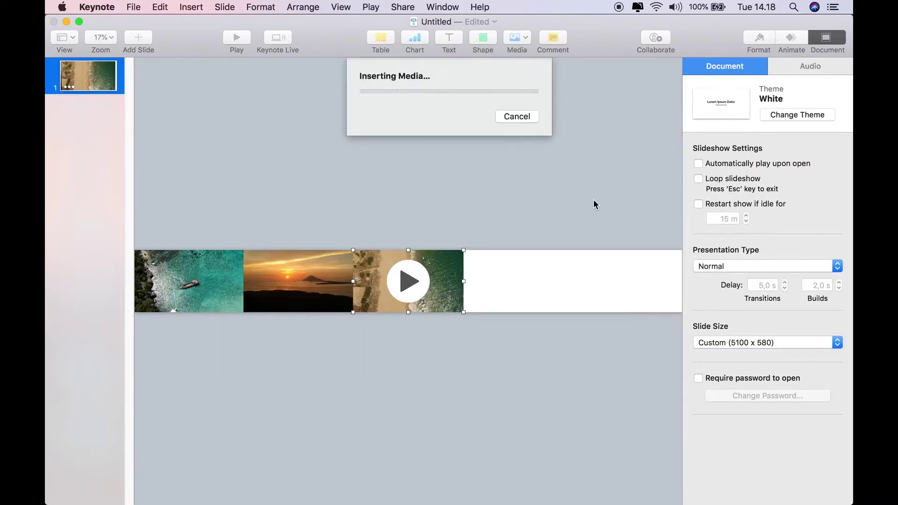
{"action": "left_click_drag", "start_coordinate": [447, 265], "coordinate": [559, 271]}
{"action": "left_click", "coordinate": [523, 37]}
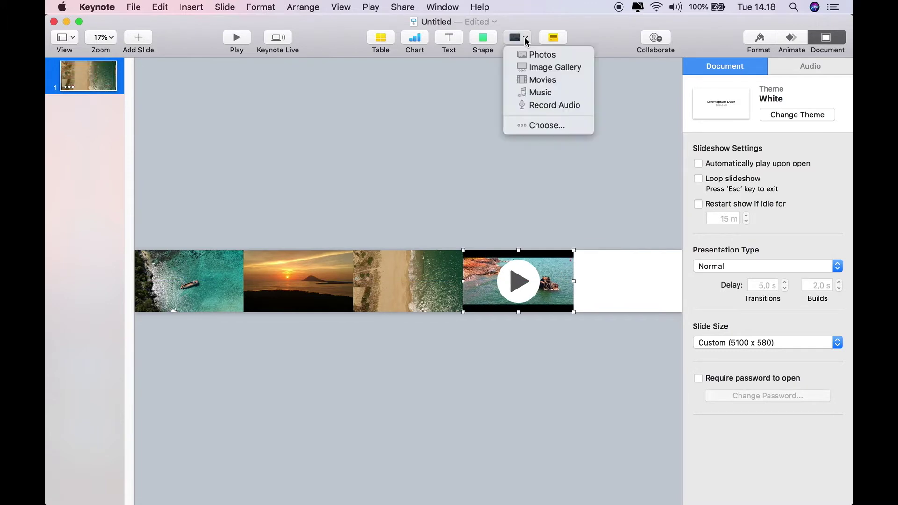
{"action": "left_click", "coordinate": [538, 125]}
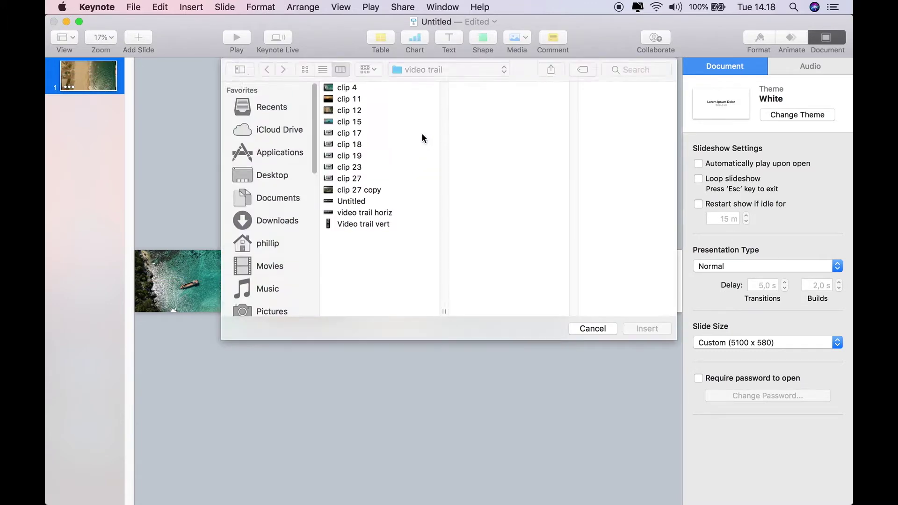
{"action": "left_click", "coordinate": [347, 132]}
{"action": "left_click", "coordinate": [660, 324]}
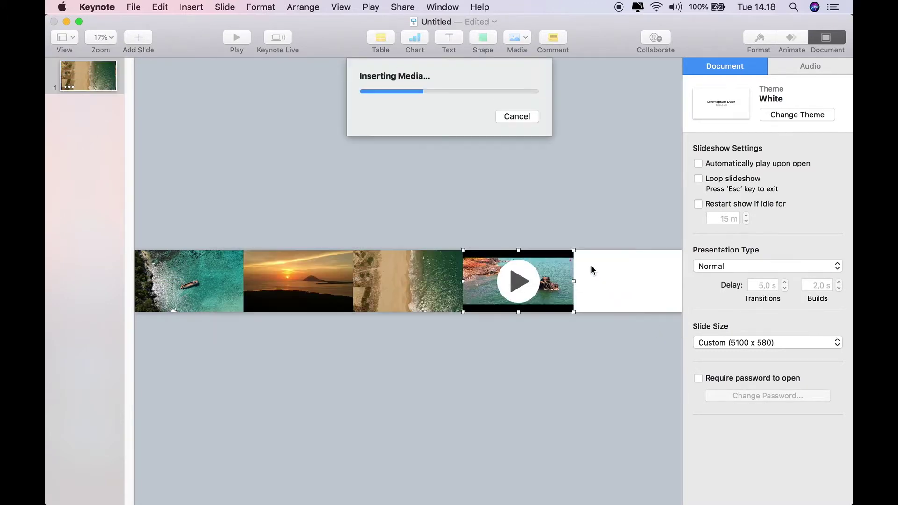
{"action": "left_click_drag", "start_coordinate": [420, 263], "coordinate": [643, 267]}
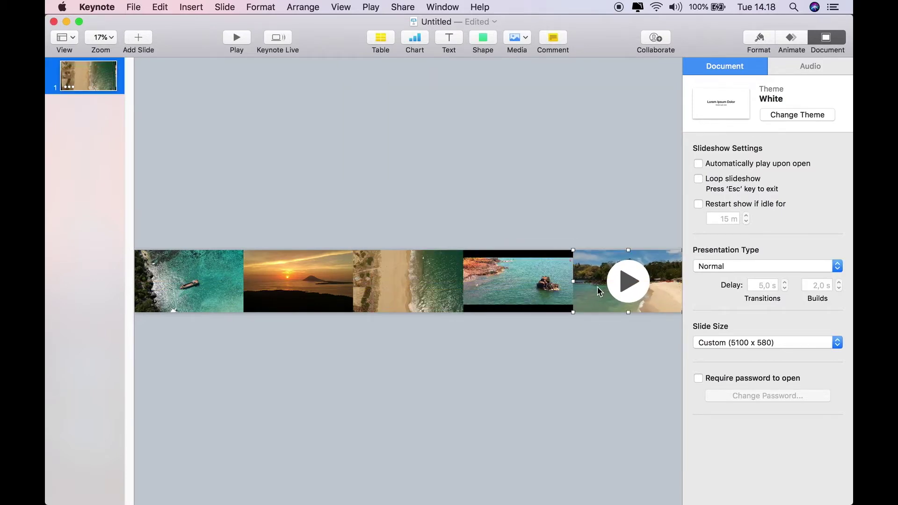
{"action": "left_click", "coordinate": [497, 185]}
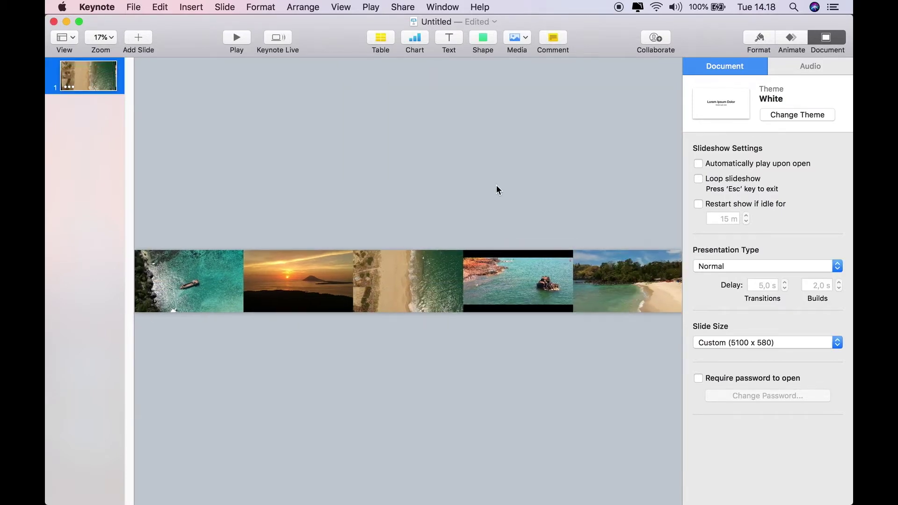
Stretch a square shape into a black bar across the top of the strip
{"action": "left_click", "coordinate": [491, 41]}
{"action": "left_click", "coordinate": [469, 136]}
{"action": "left_click_drag", "start_coordinate": [394, 282], "coordinate": [685, 292]}
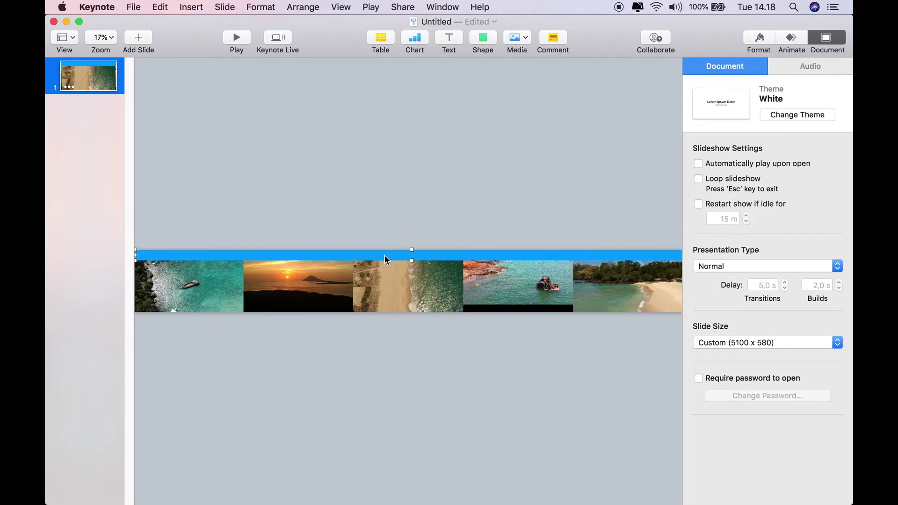
{"action": "left_click", "coordinate": [760, 37]}
{"action": "left_click", "coordinate": [813, 141]}
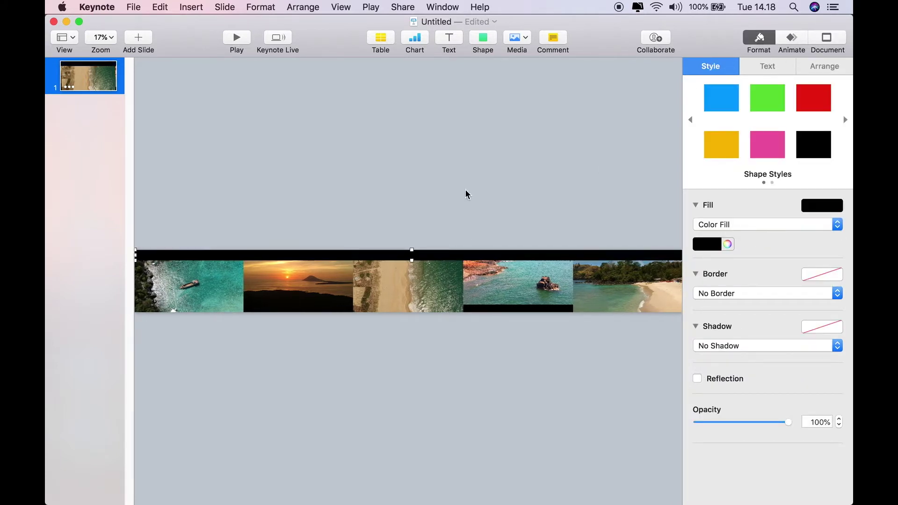
{"action": "left_click", "coordinate": [498, 153]}
Zoom in and shrink a new square into the black band's top-left corner
{"action": "scroll", "coordinate": [498, 150], "scroll_direction": "up", "scroll_amount": 5}
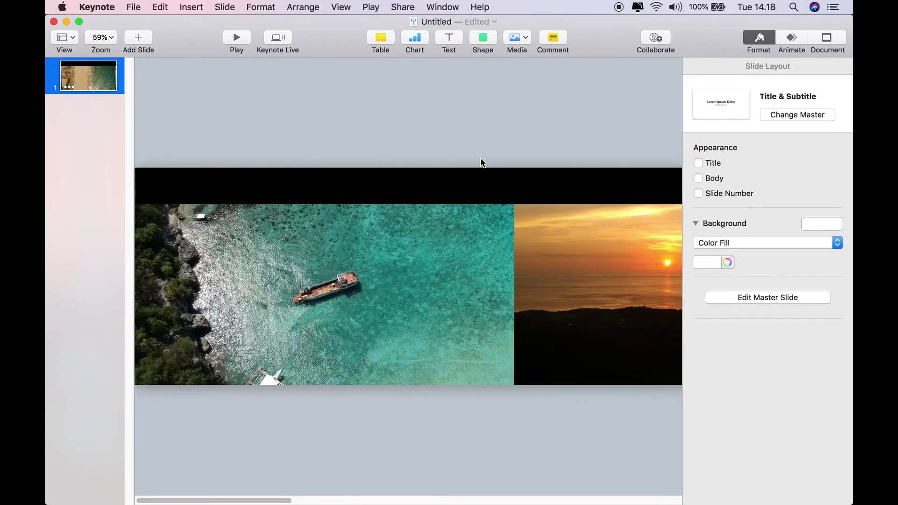
{"action": "left_click", "coordinate": [203, 184]}
{"action": "left_click", "coordinate": [483, 40]}
{"action": "left_click", "coordinate": [525, 136]}
{"action": "left_click_drag", "start_coordinate": [422, 295], "coordinate": [141, 181]}
Give the square no fill and a solid light grey 3 pt border
{"action": "left_click", "coordinate": [750, 224]}
{"action": "left_click", "coordinate": [749, 211]}
{"action": "left_click", "coordinate": [762, 277]}
{"action": "left_click", "coordinate": [762, 288]}
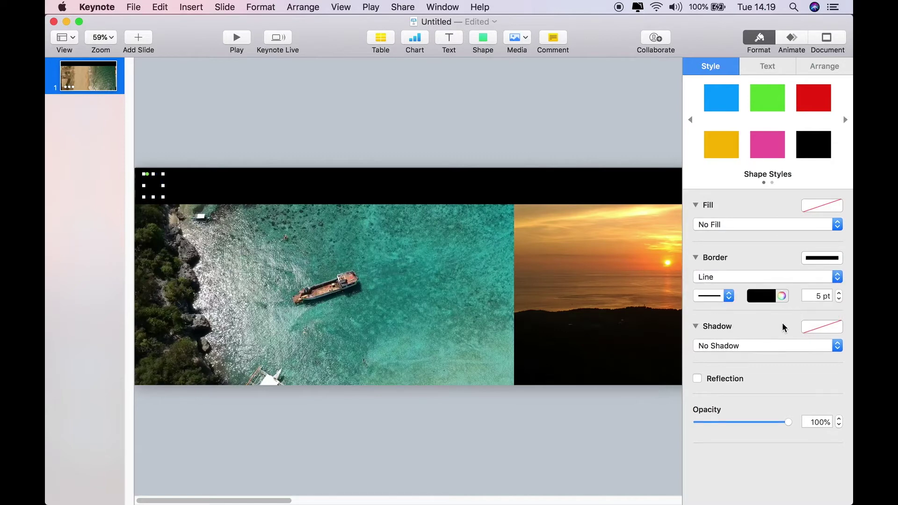
{"action": "left_click", "coordinate": [781, 295]}
{"action": "left_click", "coordinate": [212, 155]}
{"action": "left_click", "coordinate": [94, 87]}
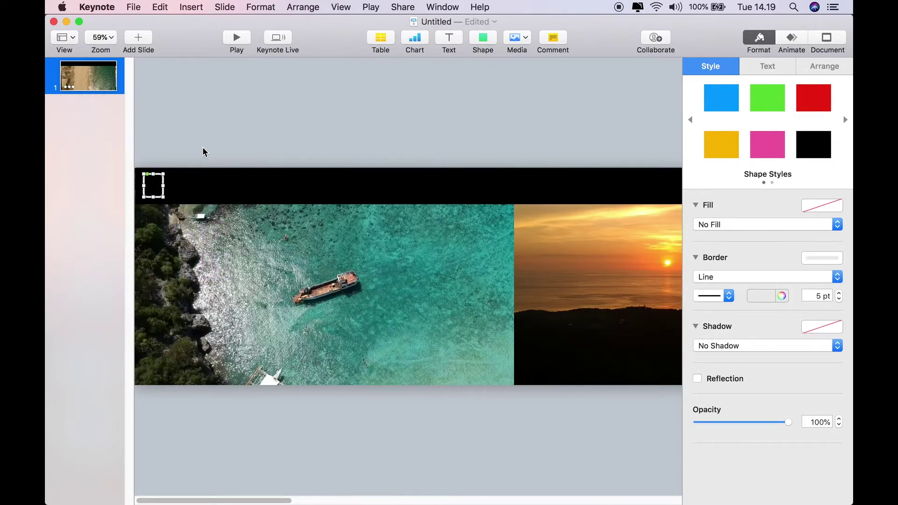
{"action": "double_click", "coordinate": [839, 300]}
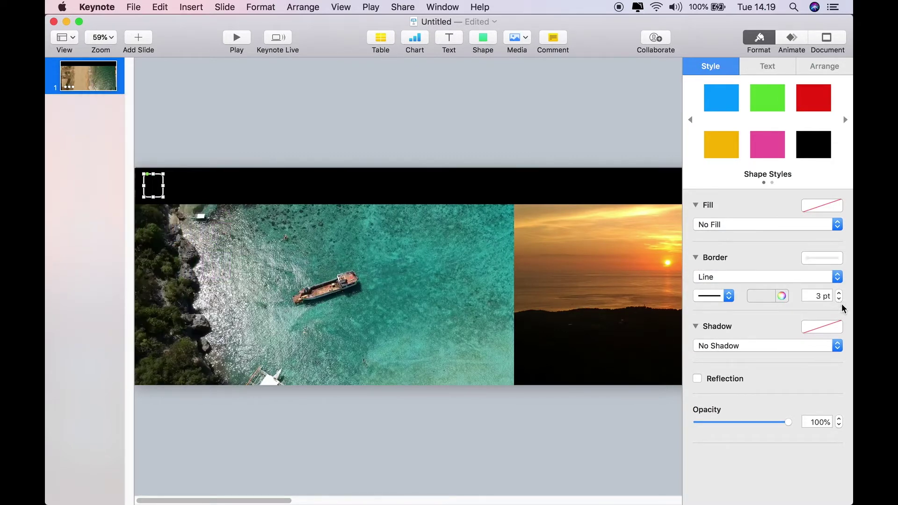
{"action": "left_click", "coordinate": [189, 240]}
{"action": "left_click", "coordinate": [159, 198]}
Paste copies of the rounded square and line them up along the top band
{"action": "right_click", "coordinate": [158, 198]}
{"action": "left_click", "coordinate": [209, 286]}
{"action": "right_click", "coordinate": [205, 198]}
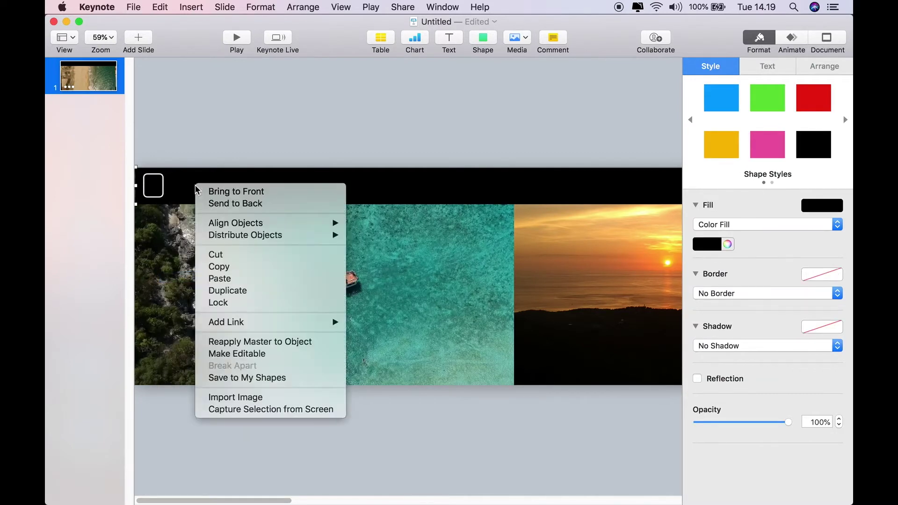
{"action": "left_click", "coordinate": [220, 279]}
{"action": "left_click_drag", "start_coordinate": [161, 204], "coordinate": [220, 204]}
{"action": "right_click", "coordinate": [196, 256]}
{"action": "left_click", "coordinate": [257, 355]}
{"action": "right_click", "coordinate": [210, 289]}
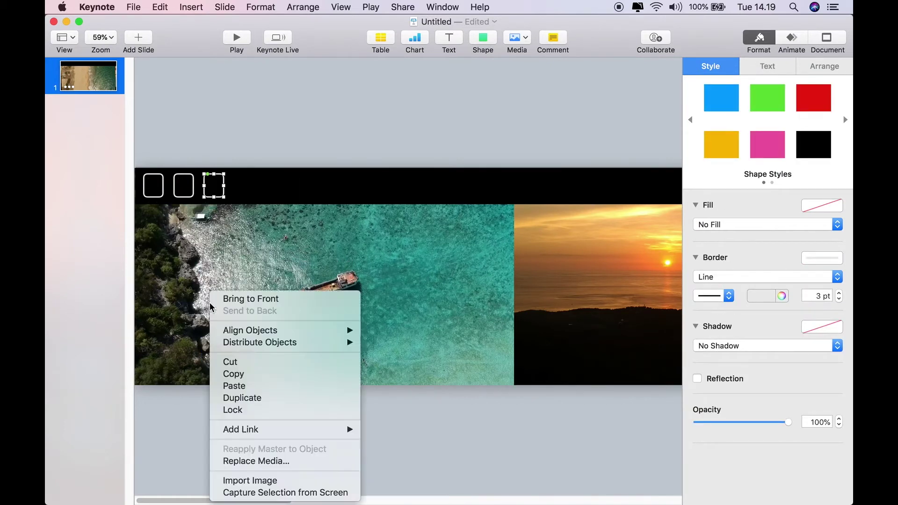
{"action": "left_click", "coordinate": [253, 386]}
{"action": "left_click_drag", "start_coordinate": [165, 204], "coordinate": [255, 205]}
Add the fifth and sixth rounded squares, completing a row of six holes
{"action": "right_click", "coordinate": [217, 284]}
{"action": "left_click", "coordinate": [274, 387]}
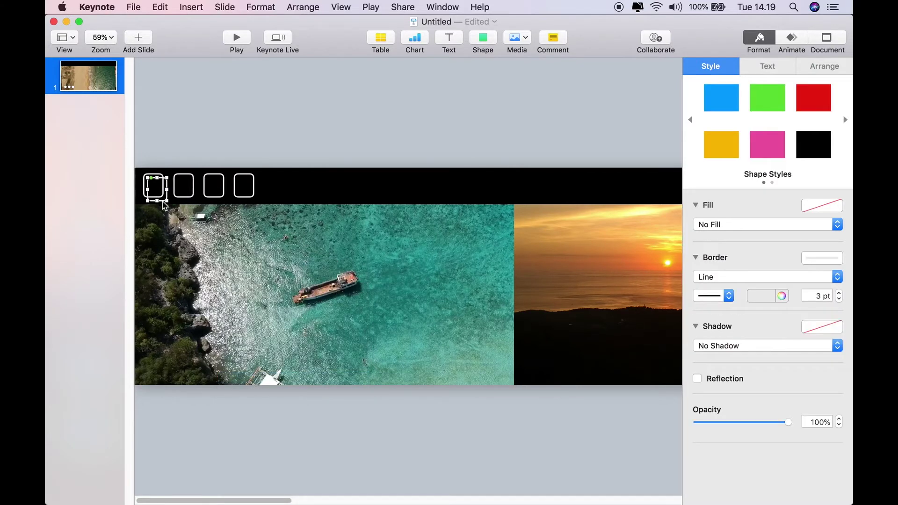
{"action": "left_click_drag", "start_coordinate": [163, 205], "coordinate": [282, 204]}
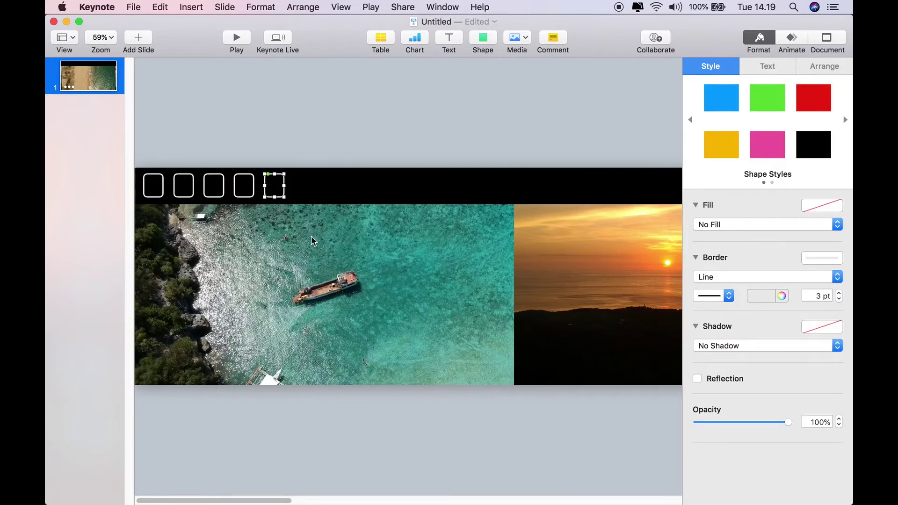
{"action": "right_click", "coordinate": [282, 197]}
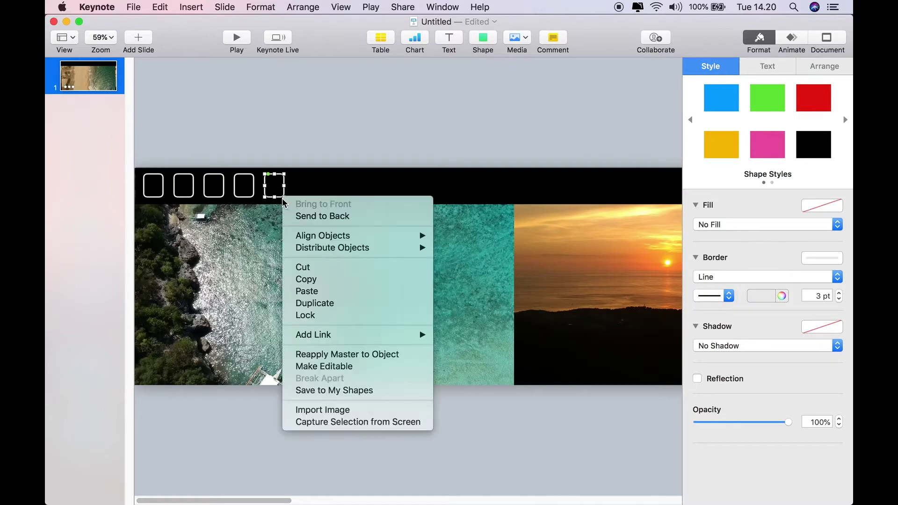
{"action": "left_click", "coordinate": [318, 279]}
{"action": "right_click", "coordinate": [298, 280]}
{"action": "left_click", "coordinate": [316, 294]}
{"action": "left_click", "coordinate": [283, 197]}
{"action": "left_click_drag", "start_coordinate": [277, 196], "coordinate": [307, 196]}
{"action": "left_click", "coordinate": [381, 321]}
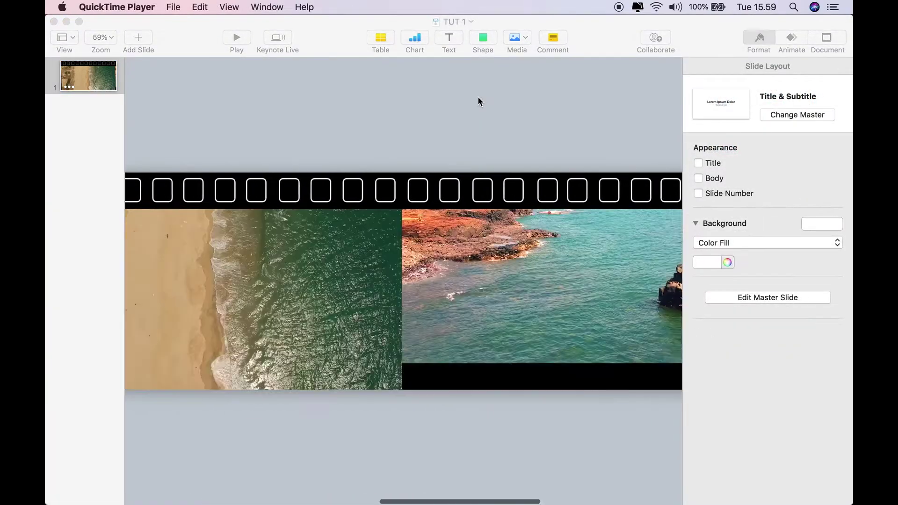
Select all the sprocket holes along the top band
{"action": "left_click", "coordinate": [679, 183]}
{"action": "left_click_drag", "start_coordinate": [661, 187], "coordinate": [574, 182]}
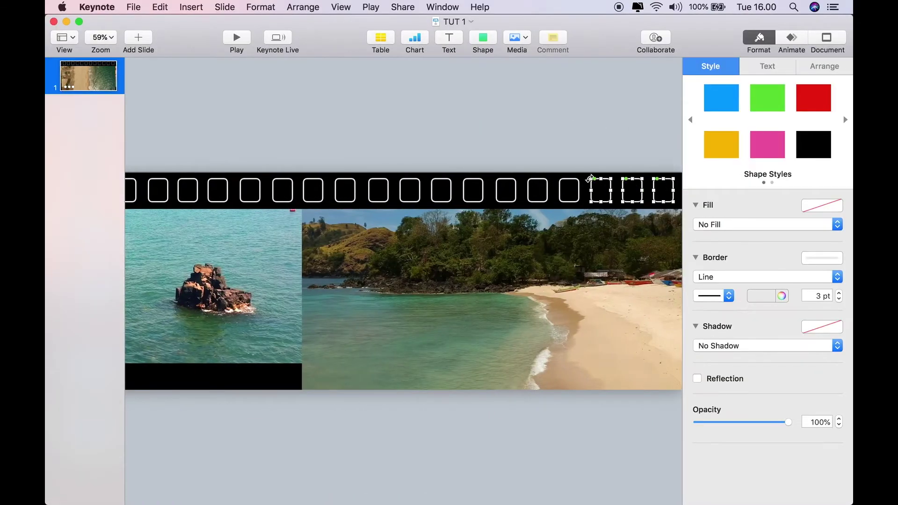
{"action": "left_click_drag", "start_coordinate": [446, 183], "coordinate": [314, 180]}
{"action": "left_click_drag", "start_coordinate": [256, 183], "coordinate": [394, 183]}
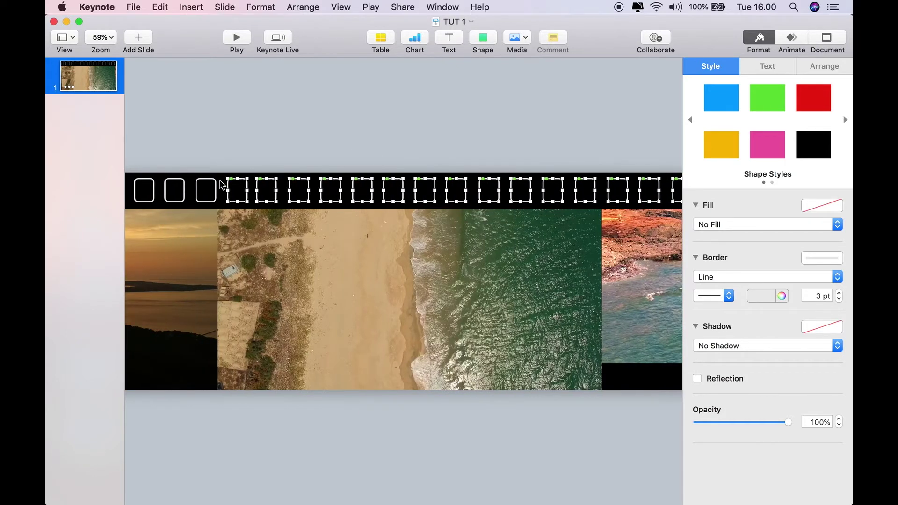
{"action": "left_click_drag", "start_coordinate": [161, 183], "coordinate": [326, 185]}
{"action": "left_click_drag", "start_coordinate": [211, 184], "coordinate": [297, 184]}
{"action": "left_click_drag", "start_coordinate": [240, 184], "coordinate": [129, 181]}
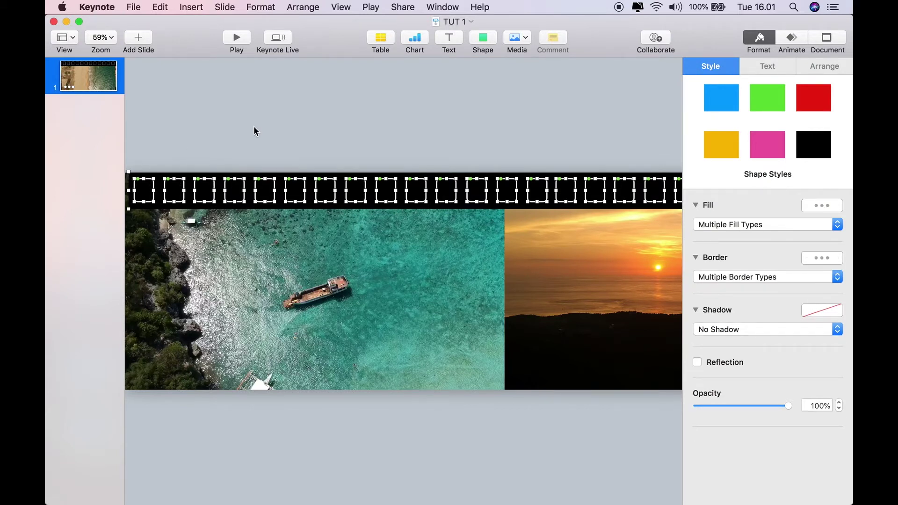
Duplicate the row with Cmd+D and drag the copy to the strip's bottom edge
{"action": "key", "text": "super+d"}
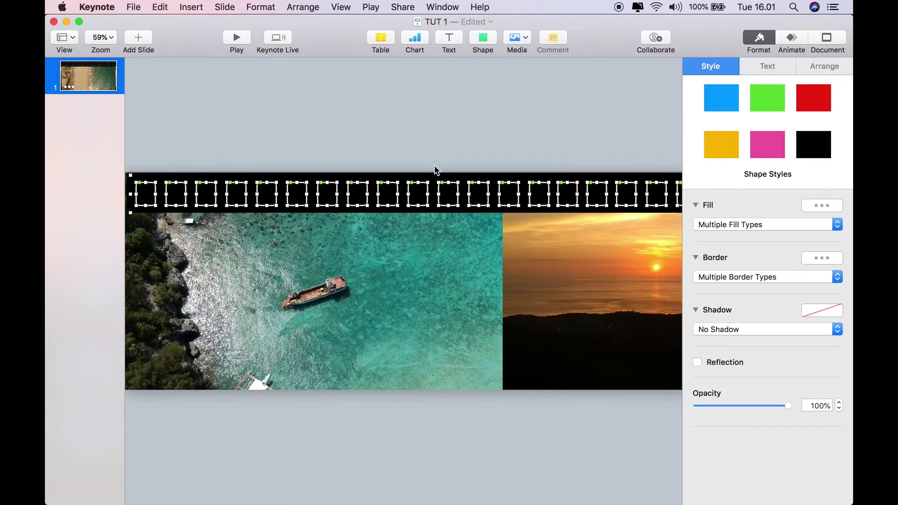
{"action": "left_click_drag", "start_coordinate": [462, 180], "coordinate": [459, 359]}
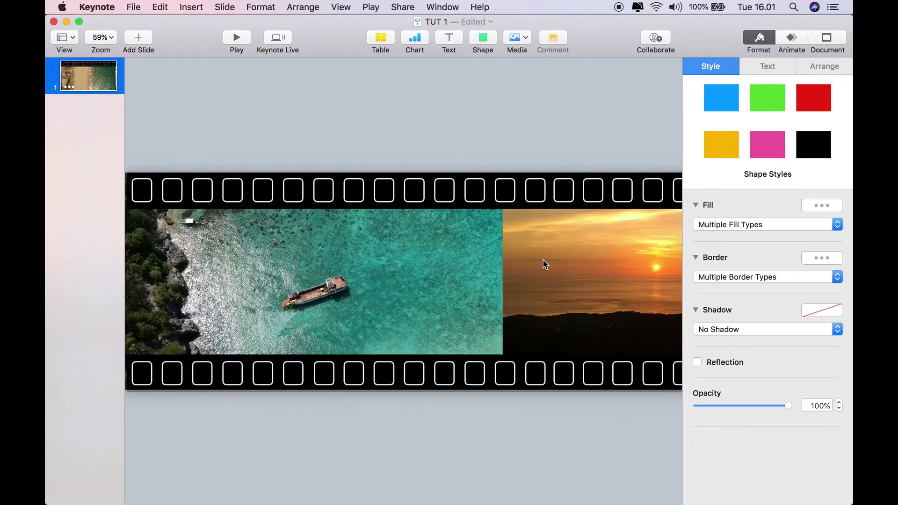
{"action": "left_click", "coordinate": [529, 108]}
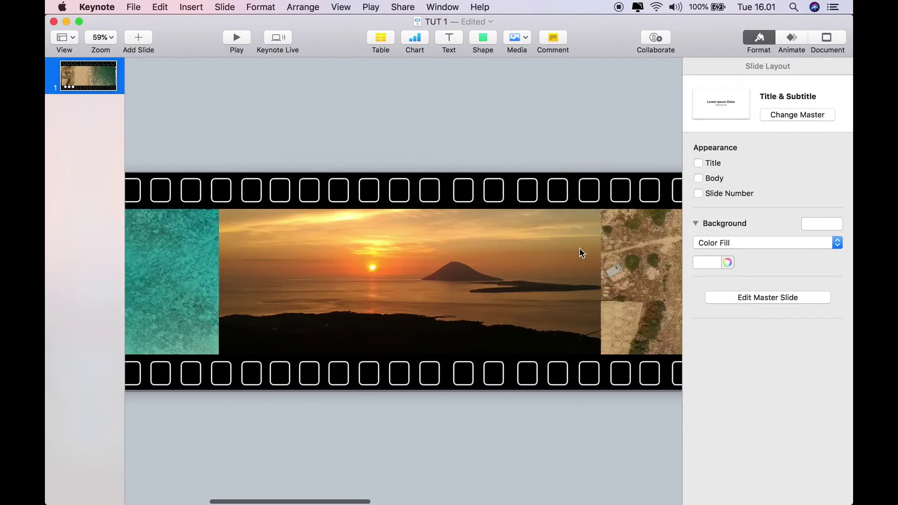
In Build Order, set clips 11, 12, 15 and 17 to start With Build 1
{"action": "left_click", "coordinate": [111, 39]}
{"action": "left_click", "coordinate": [114, 52]}
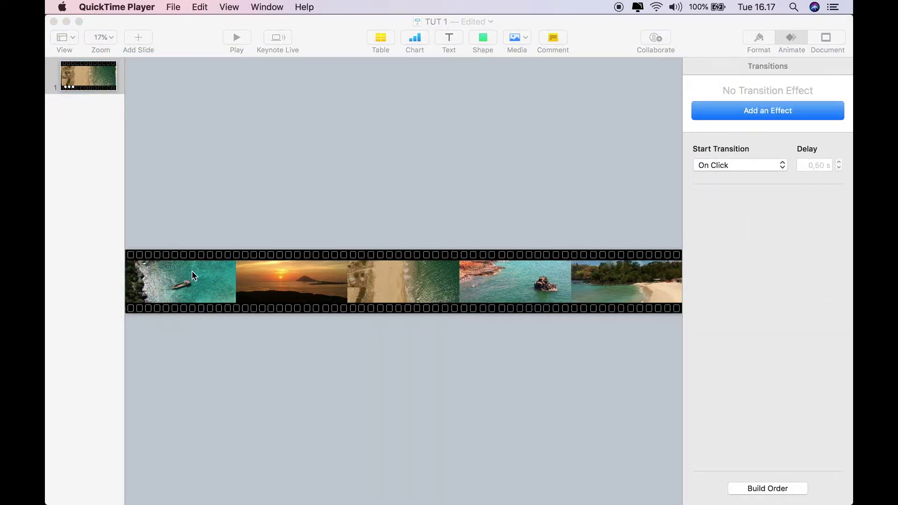
{"action": "left_click", "coordinate": [194, 276]}
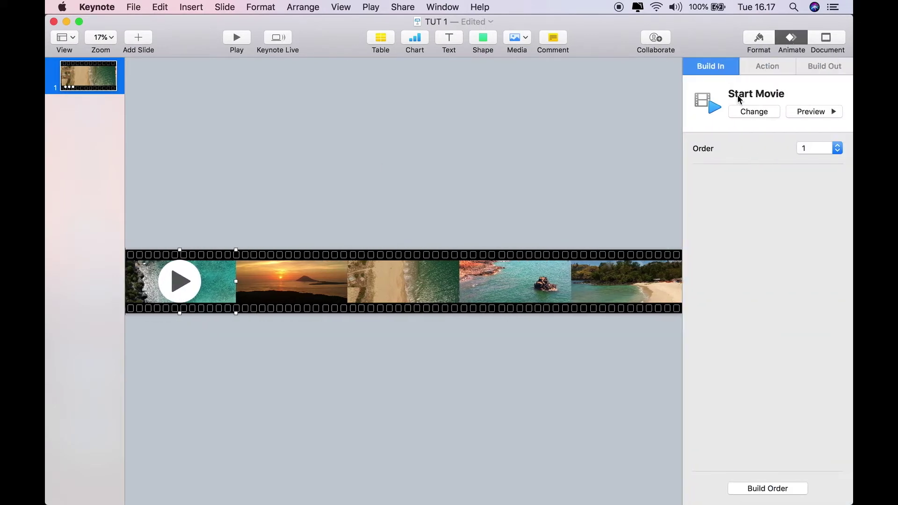
{"action": "left_click", "coordinate": [758, 489]}
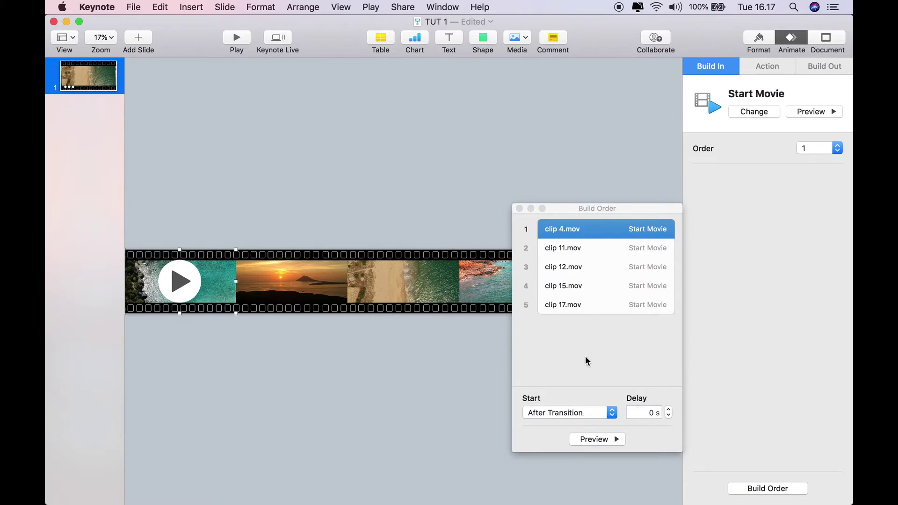
{"action": "left_click", "coordinate": [601, 254]}
{"action": "left_click", "coordinate": [582, 270]}
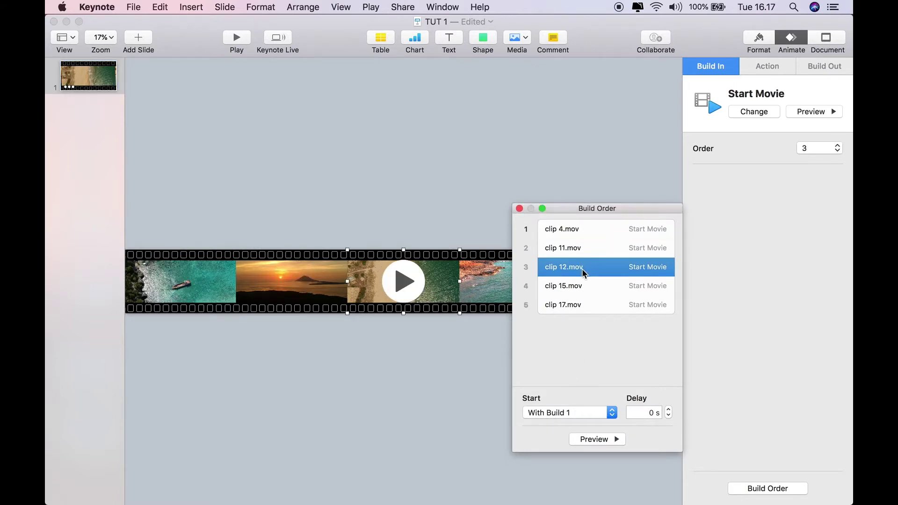
{"action": "left_click", "coordinate": [579, 283]}
{"action": "left_click", "coordinate": [577, 306]}
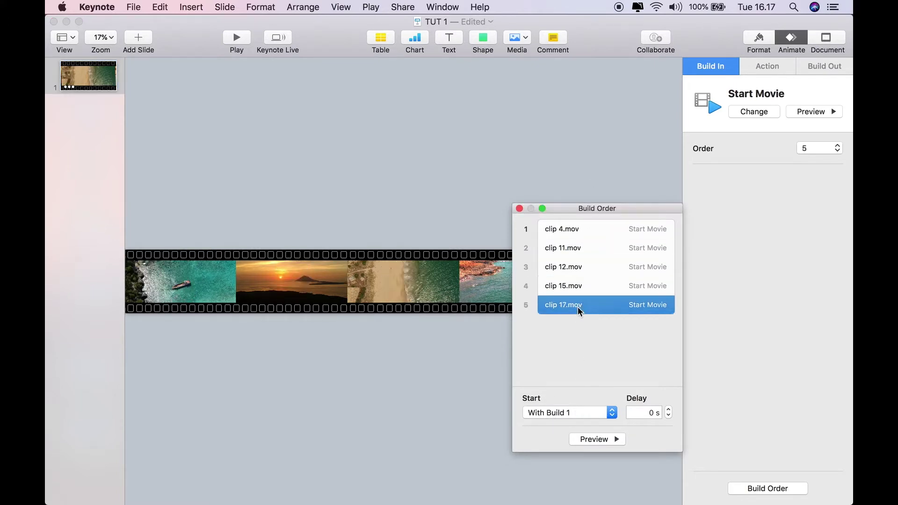
{"action": "left_click", "coordinate": [519, 209]}
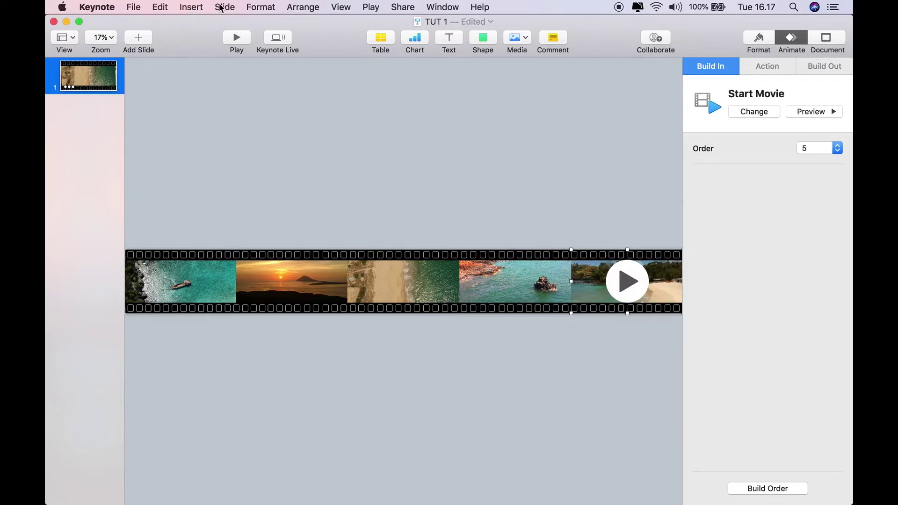
Export the presentation as a 1080p movie with zero delays, named demo
{"action": "left_click", "coordinate": [133, 6]}
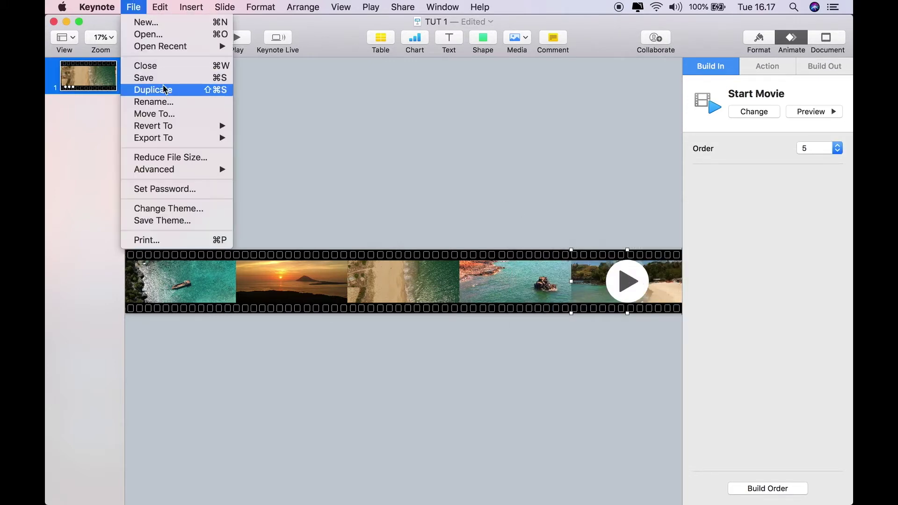
{"action": "mouse_move", "coordinate": [178, 137]}
{"action": "left_click", "coordinate": [258, 161]}
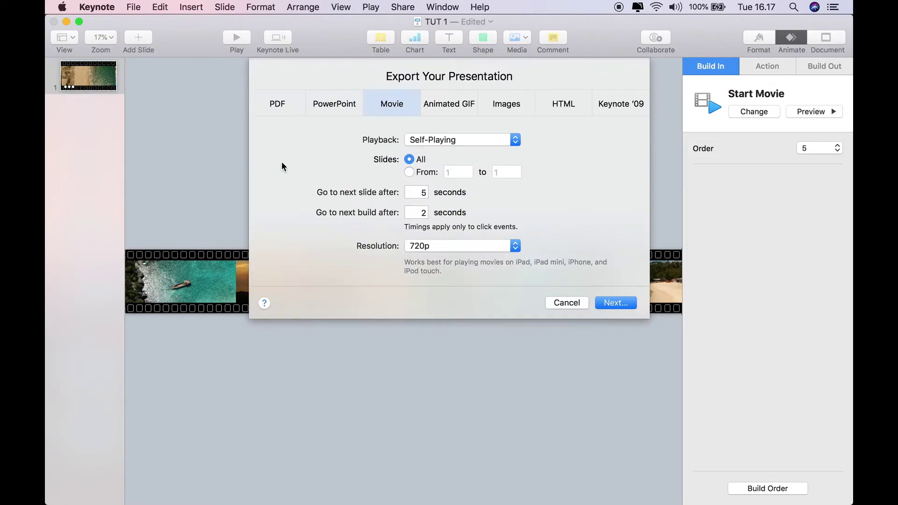
{"action": "double_click", "coordinate": [419, 192]}
{"action": "double_click", "coordinate": [421, 214]}
{"action": "left_click", "coordinate": [487, 245]}
{"action": "left_click", "coordinate": [487, 257]}
{"action": "left_click", "coordinate": [615, 303]}
{"action": "type", "text": "demo"}
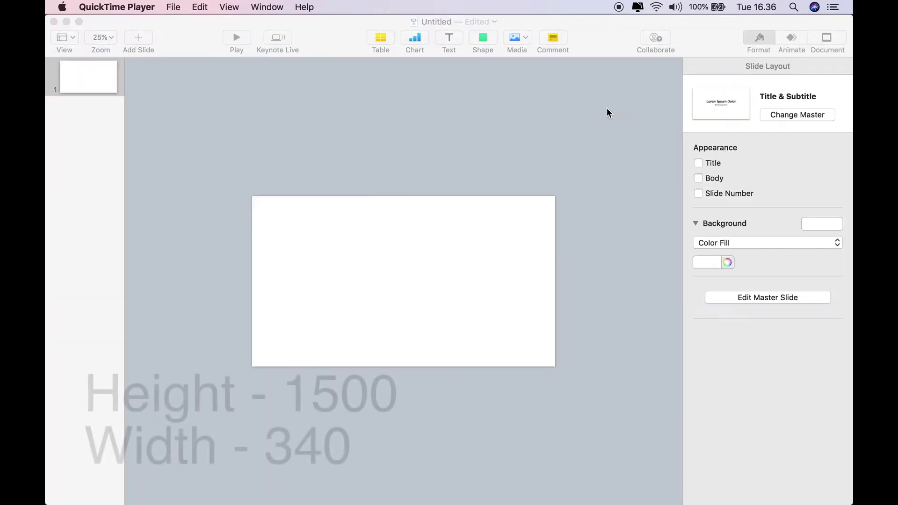
Give the new deck a custom slide size, entering a width of 340
{"action": "left_click", "coordinate": [827, 40]}
{"action": "left_click", "coordinate": [729, 342]}
{"action": "left_click", "coordinate": [721, 361]}
{"action": "type", "text": "340"}
{"action": "key", "text": "Tab"}
Make the slide 340 x 1500 and insert the first video trail clip at the top
{"action": "type", "text": "1500"}
{"action": "left_click", "coordinate": [562, 164]}
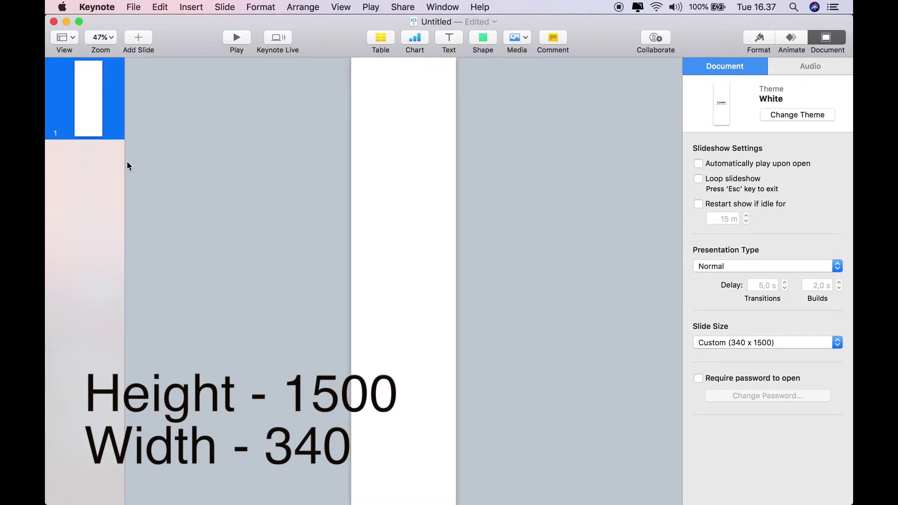
{"action": "left_click", "coordinate": [517, 38]}
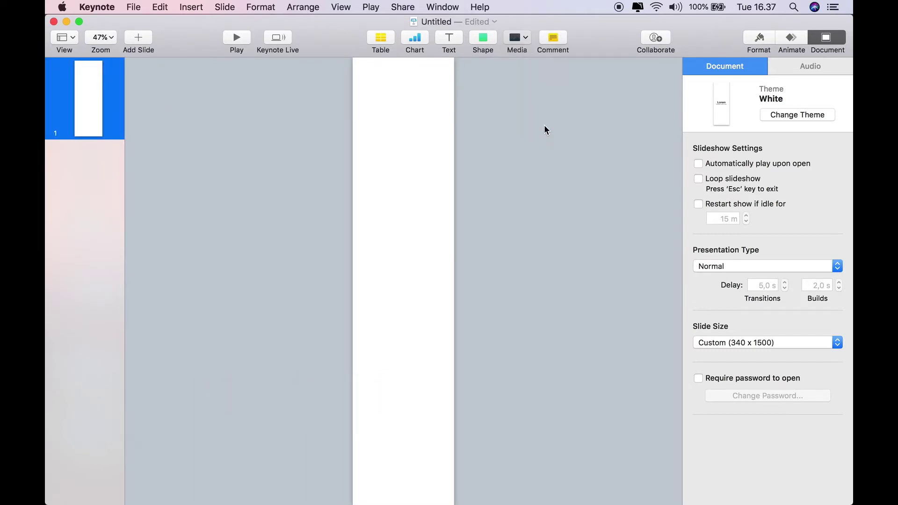
{"action": "left_click", "coordinate": [543, 124]}
{"action": "left_click", "coordinate": [356, 288]}
{"action": "left_click", "coordinate": [518, 95]}
{"action": "left_click", "coordinate": [647, 328]}
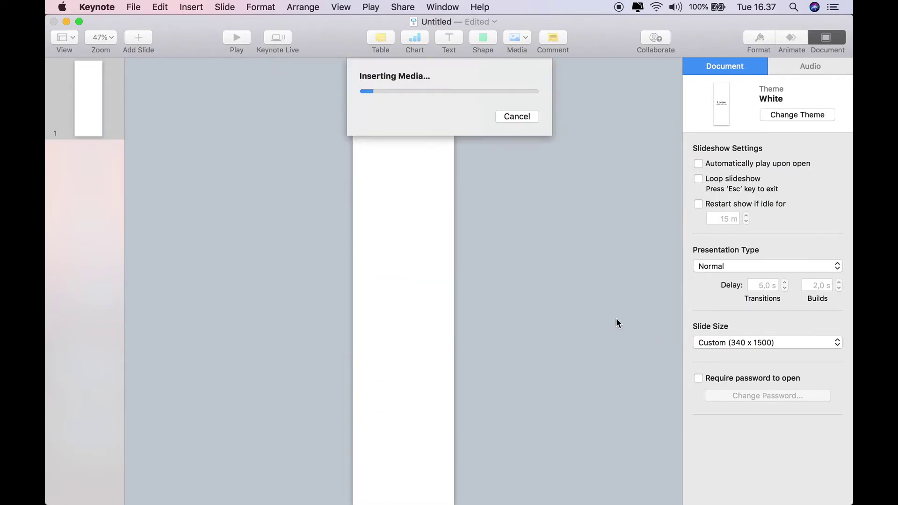
{"action": "left_click_drag", "start_coordinate": [403, 281], "coordinate": [403, 89]}
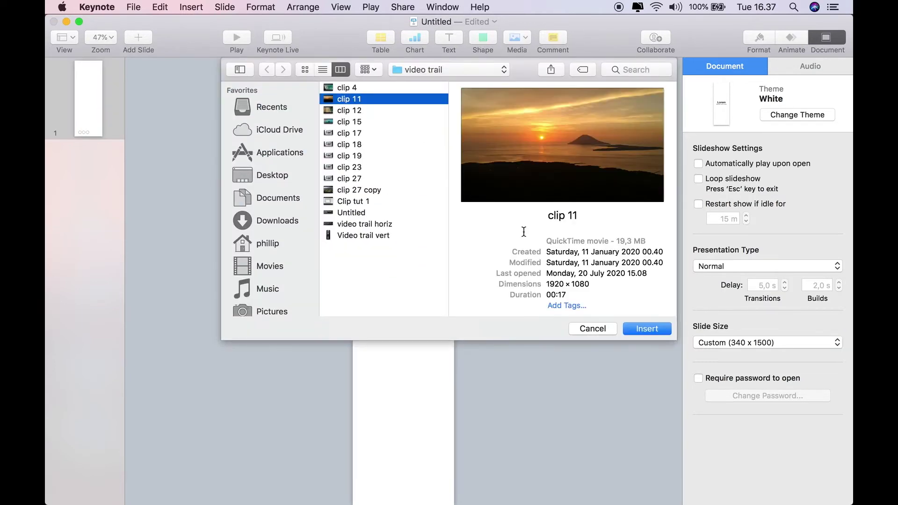
Stack the sunset clip 11 and then clip 12 beneath the top video
{"action": "left_click", "coordinate": [649, 327]}
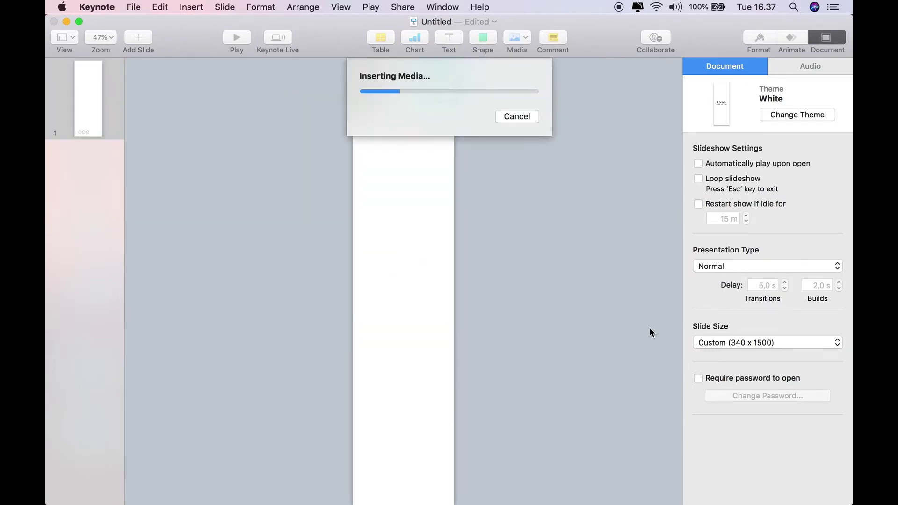
{"action": "left_click_drag", "start_coordinate": [439, 268], "coordinate": [438, 129]}
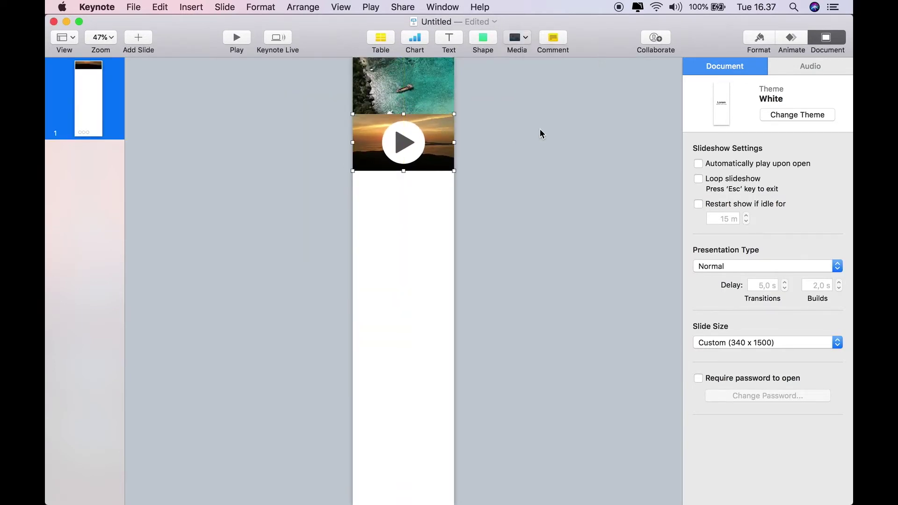
{"action": "left_click", "coordinate": [517, 37]}
{"action": "left_click", "coordinate": [538, 133]}
{"action": "left_click", "coordinate": [449, 112]}
{"action": "left_click", "coordinate": [647, 328]}
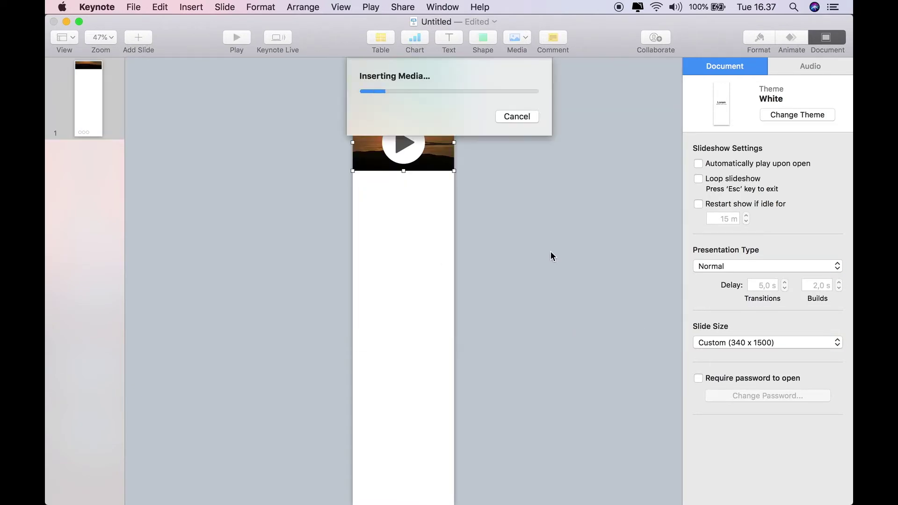
{"action": "left_click_drag", "start_coordinate": [438, 281], "coordinate": [438, 201]}
Insert clip 17 and place it under the beach clip
{"action": "left_click", "coordinate": [517, 37]}
{"action": "left_click", "coordinate": [541, 124]}
{"action": "left_click", "coordinate": [355, 123]}
{"action": "left_click", "coordinate": [369, 133]}
{"action": "left_click", "coordinate": [647, 329]}
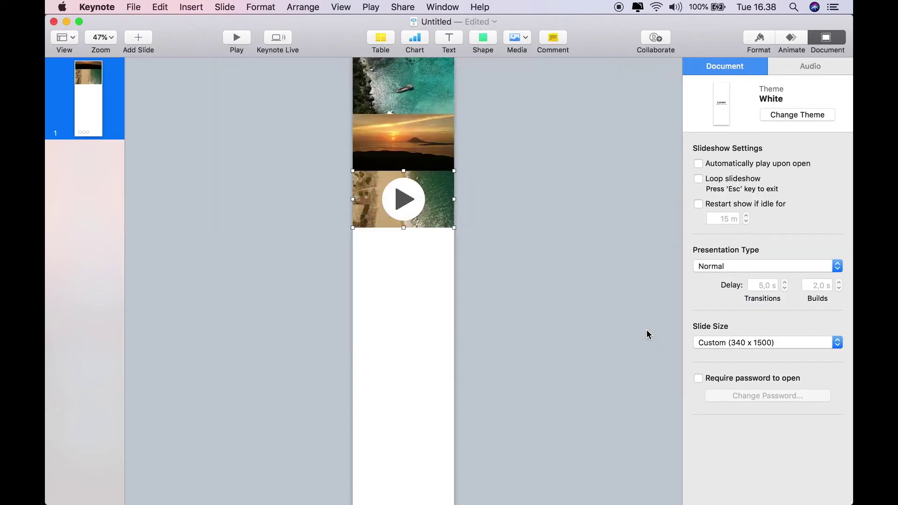
{"action": "left_click_drag", "start_coordinate": [446, 262], "coordinate": [447, 235]}
Insert a duplicate clip 17 and then delete it
{"action": "left_click", "coordinate": [517, 37]}
{"action": "left_click", "coordinate": [542, 125]}
{"action": "left_click", "coordinate": [487, 132]}
{"action": "left_click", "coordinate": [646, 328]}
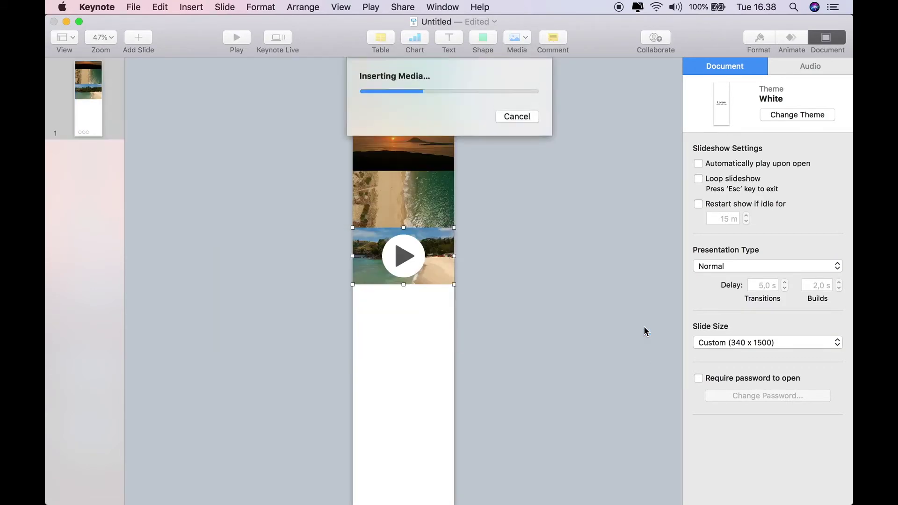
{"action": "key", "text": "BackSpace"}
Insert clip 18 and place it below the beach clip
{"action": "left_click", "coordinate": [516, 37]}
{"action": "left_click", "coordinate": [542, 124]}
{"action": "left_click", "coordinate": [363, 145]}
{"action": "left_click", "coordinate": [647, 329]}
{"action": "left_click_drag", "start_coordinate": [427, 271], "coordinate": [427, 301]}
Insert clip 19 from the video trail folder below the night photo
{"action": "left_click", "coordinate": [516, 37]}
{"action": "left_click", "coordinate": [559, 129]}
{"action": "left_click", "coordinate": [402, 310]}
{"action": "left_click", "coordinate": [478, 156]}
{"action": "left_click", "coordinate": [646, 329]}
{"action": "left_click_drag", "start_coordinate": [422, 292], "coordinate": [423, 352]}
Insert clip 23 and move it further down the strip
{"action": "left_click", "coordinate": [517, 37]}
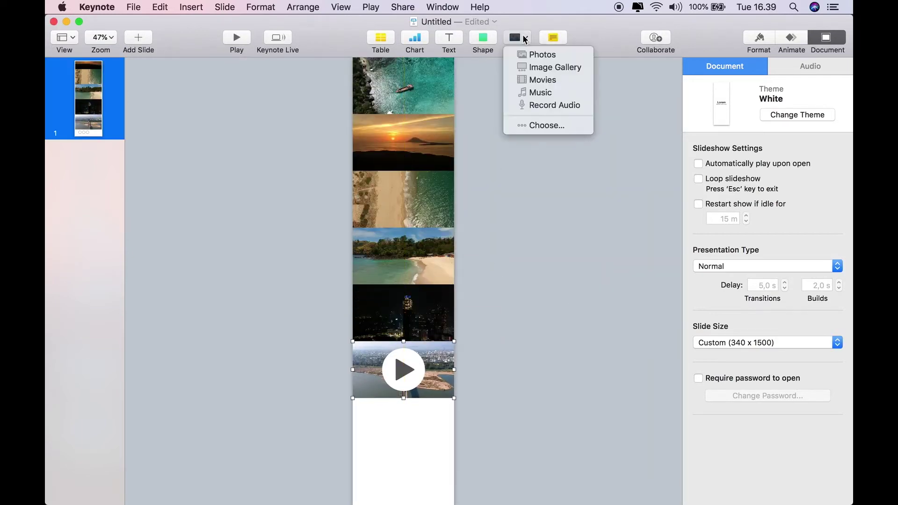
{"action": "left_click", "coordinate": [538, 125]}
{"action": "left_click", "coordinate": [350, 167]}
{"action": "left_click", "coordinate": [647, 328]}
{"action": "left_click_drag", "start_coordinate": [448, 323], "coordinate": [448, 426]}
Insert clip 27 at the strip's bottom and add a square shape
{"action": "left_click", "coordinate": [517, 37]}
{"action": "left_click", "coordinate": [543, 125]}
{"action": "left_click", "coordinate": [482, 178]}
{"action": "left_click", "coordinate": [646, 329]}
{"action": "left_click_drag", "start_coordinate": [431, 279], "coordinate": [402, 480]}
{"action": "left_click", "coordinate": [483, 39]}
{"action": "left_click", "coordinate": [477, 142]}
Stretch the square into a left side bar and colour it black
{"action": "left_click_drag", "start_coordinate": [403, 283], "coordinate": [357, 504]}
{"action": "scroll", "coordinate": [404, 280], "scroll_direction": "up", "scroll_amount": 5}
{"action": "scroll", "coordinate": [404, 280], "scroll_direction": "up", "scroll_amount": 2}
{"action": "left_click", "coordinate": [758, 39]}
{"action": "left_click", "coordinate": [813, 144]}
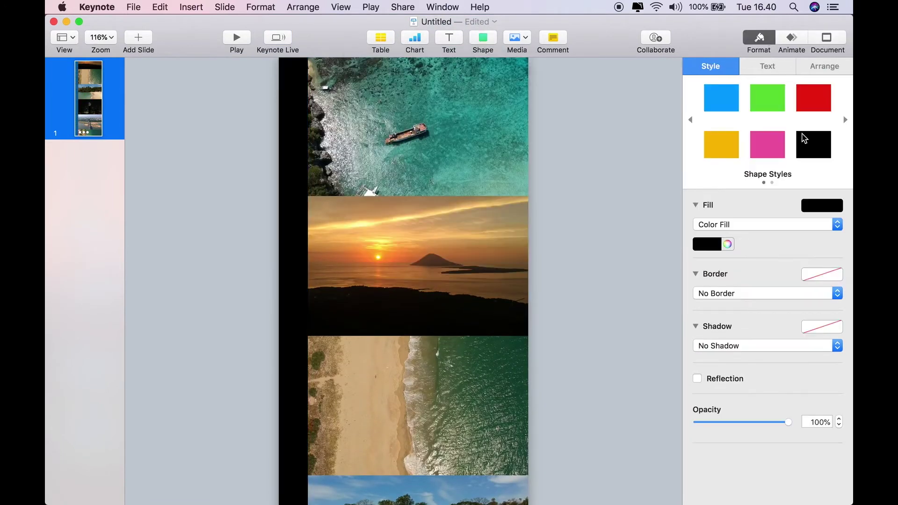
Add another square and shrink it to sprocket-hole size
{"action": "left_click", "coordinate": [483, 38]}
{"action": "left_click", "coordinate": [479, 136]}
{"action": "left_click_drag", "start_coordinate": [439, 321], "coordinate": [304, 83]}
{"action": "left_click", "coordinate": [824, 66]}
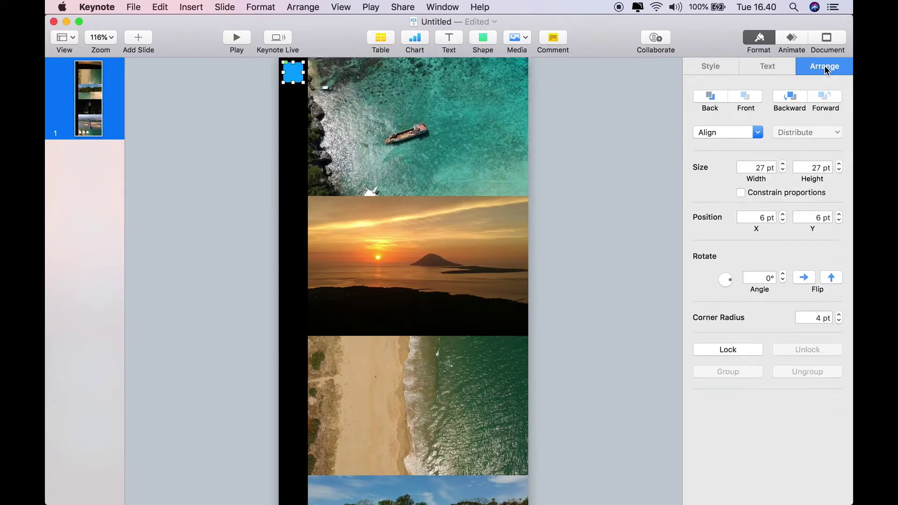
{"action": "left_click", "coordinate": [711, 66]}
Give the sprocket square No Fill and a light grey 3 pt Line border
{"action": "left_click", "coordinate": [753, 225]}
{"action": "left_click", "coordinate": [753, 211]}
{"action": "left_click", "coordinate": [744, 290]}
{"action": "left_click", "coordinate": [744, 293]}
{"action": "left_click", "coordinate": [781, 296]}
{"action": "left_click", "coordinate": [213, 156]}
{"action": "left_click", "coordinate": [839, 299]}
{"action": "left_click", "coordinate": [93, 87]}
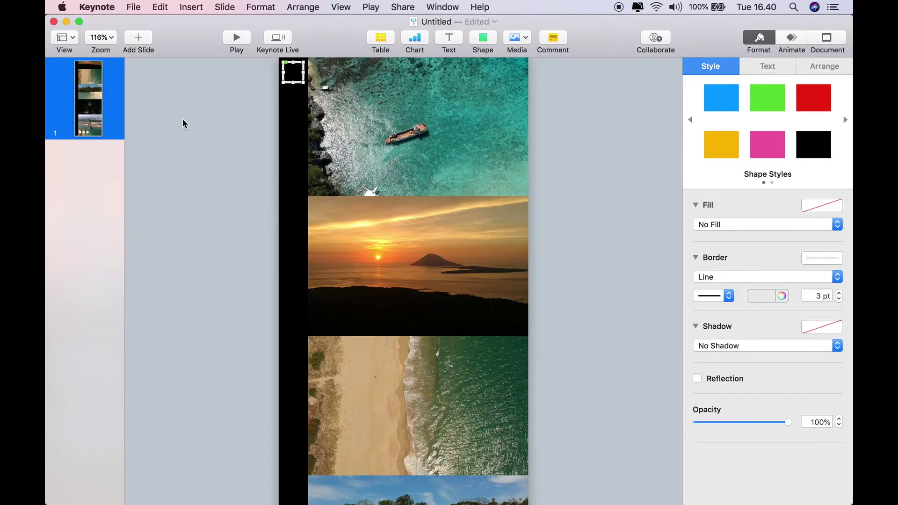
{"action": "left_click", "coordinate": [282, 120]}
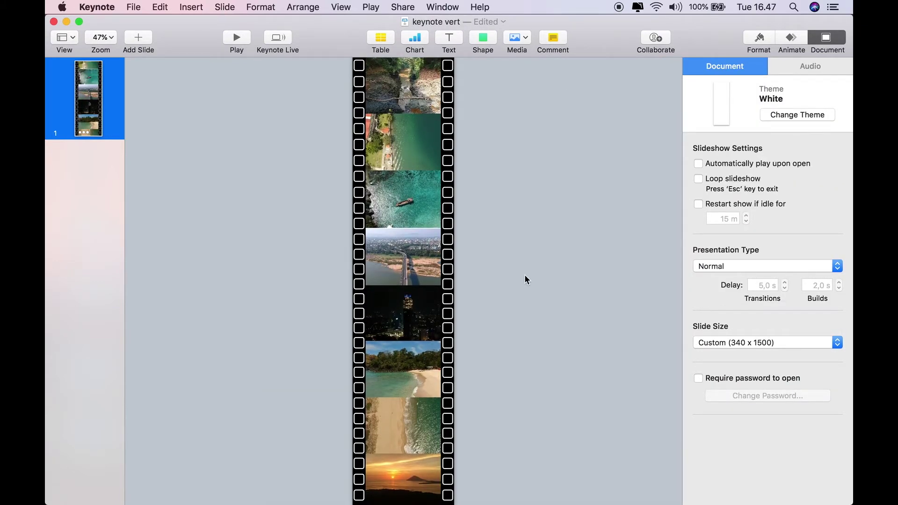
In Build Order, set the clip 4, 27, 23 and 19 movie builds to start With Build 1
{"action": "left_click", "coordinate": [424, 83]}
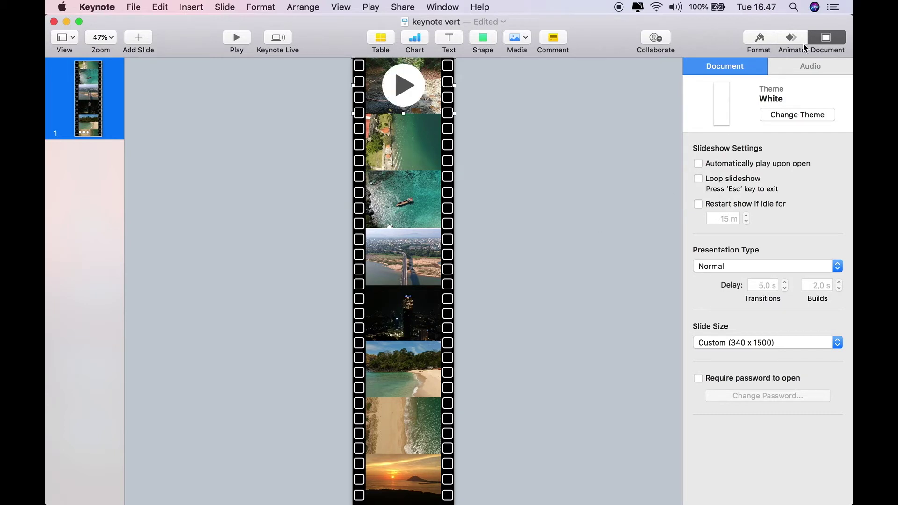
{"action": "left_click", "coordinate": [789, 41]}
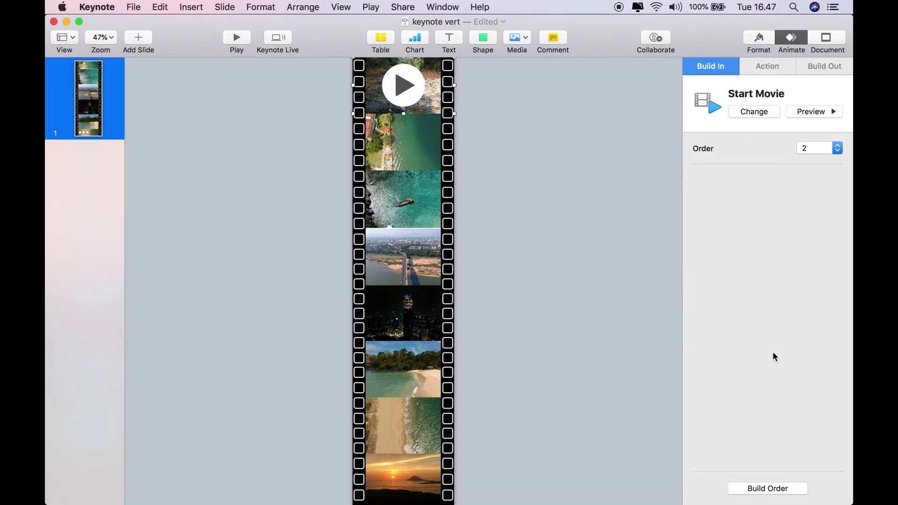
{"action": "left_click", "coordinate": [767, 488]}
{"action": "left_click", "coordinate": [610, 231]}
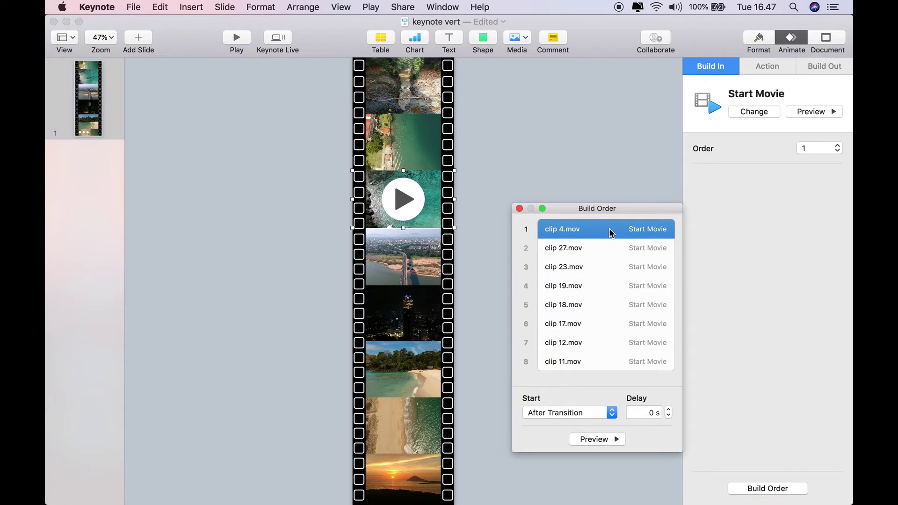
{"action": "left_click", "coordinate": [597, 250]}
{"action": "left_click", "coordinate": [598, 267]}
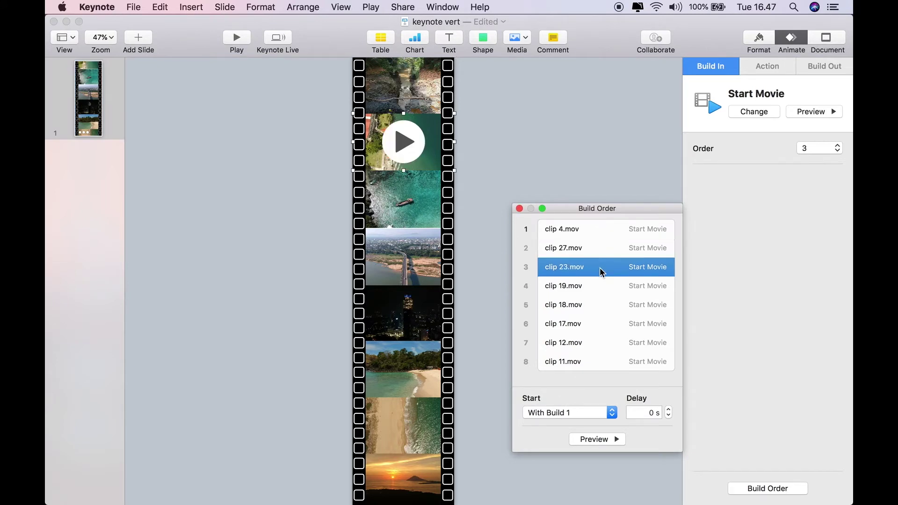
{"action": "left_click", "coordinate": [595, 289]}
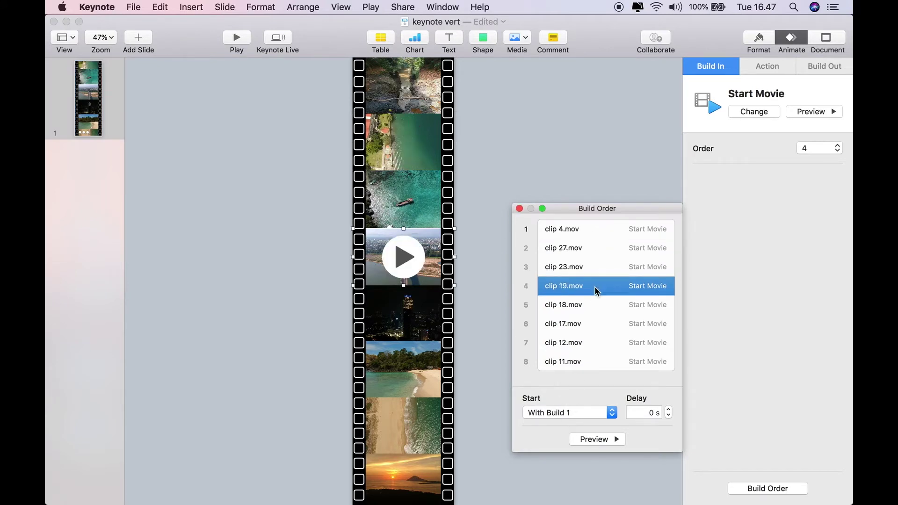
{"action": "left_click", "coordinate": [519, 208]}
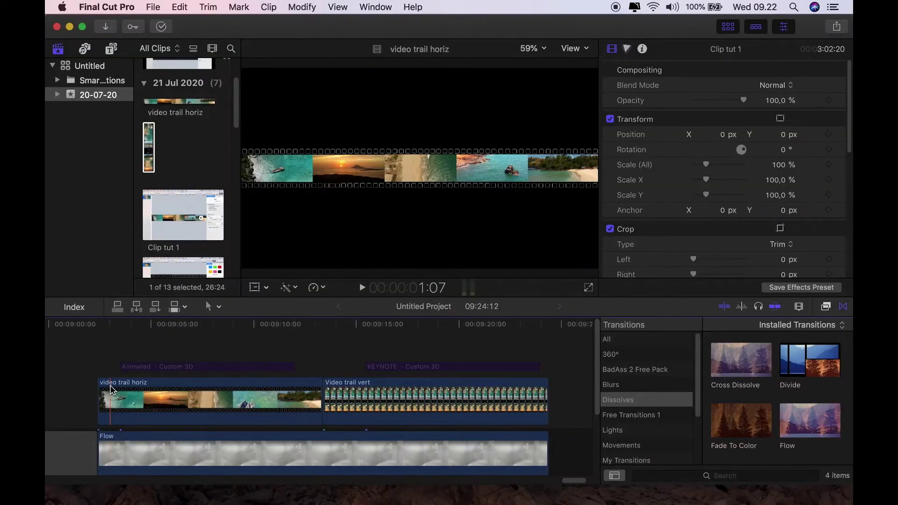
{"action": "left_click", "coordinate": [109, 381]}
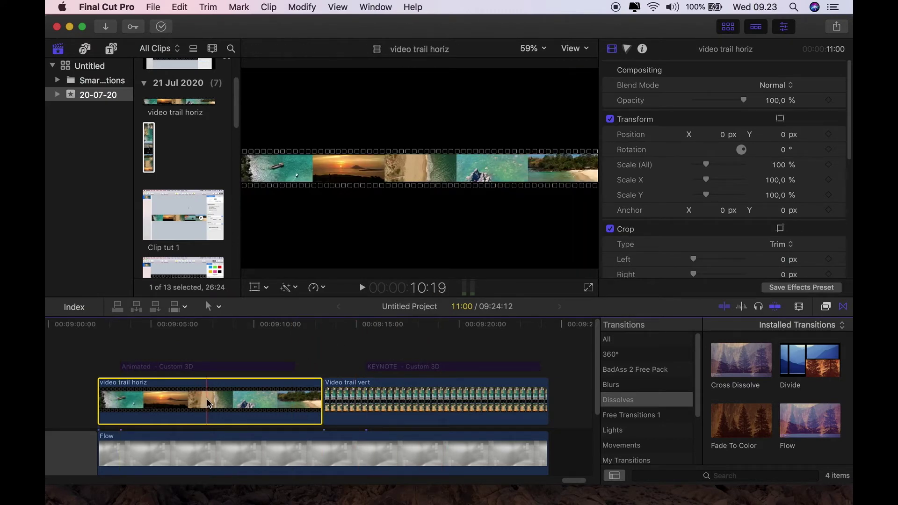
Scale video trail horiz to 166%, rotate it 0.8° and set Position Y to 270 px
{"action": "key", "text": "s"}
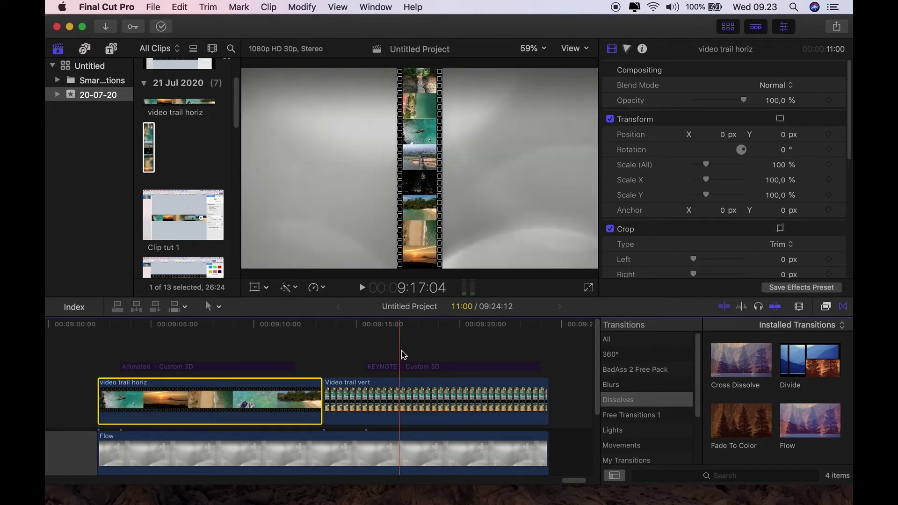
{"action": "left_click", "coordinate": [144, 397]}
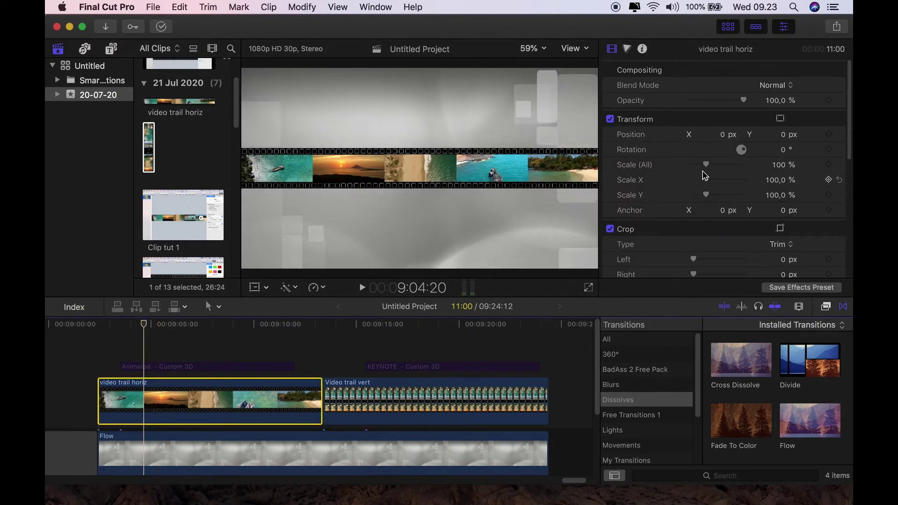
{"action": "left_click_drag", "start_coordinate": [707, 164], "coordinate": [714, 165]}
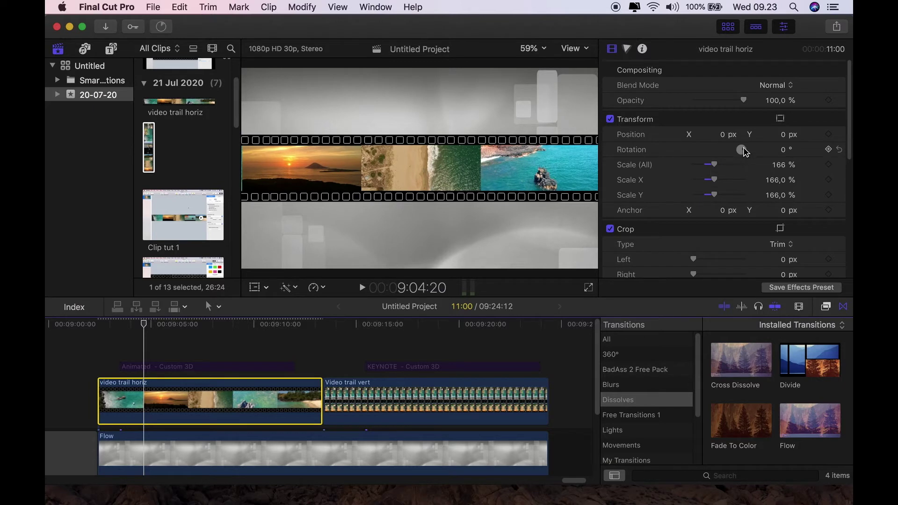
{"action": "left_click_drag", "start_coordinate": [787, 155], "coordinate": [790, 154]}
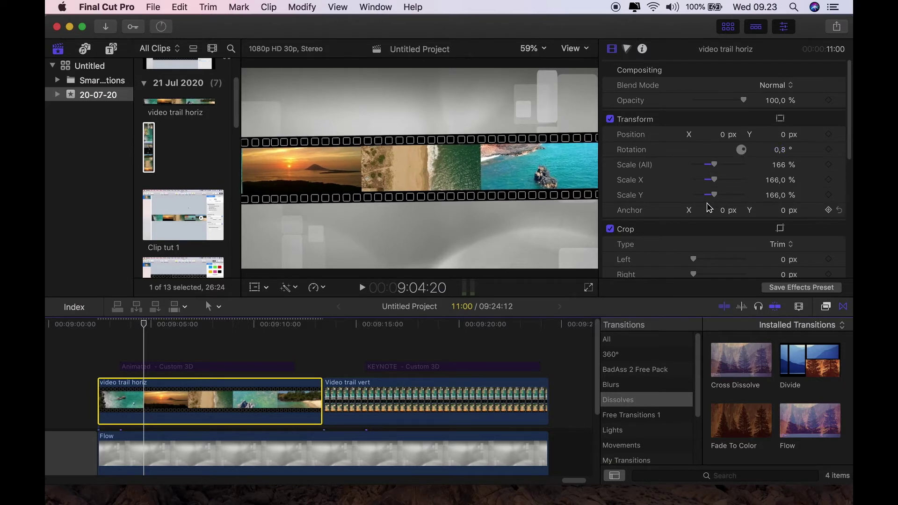
{"action": "left_click", "coordinate": [255, 287]}
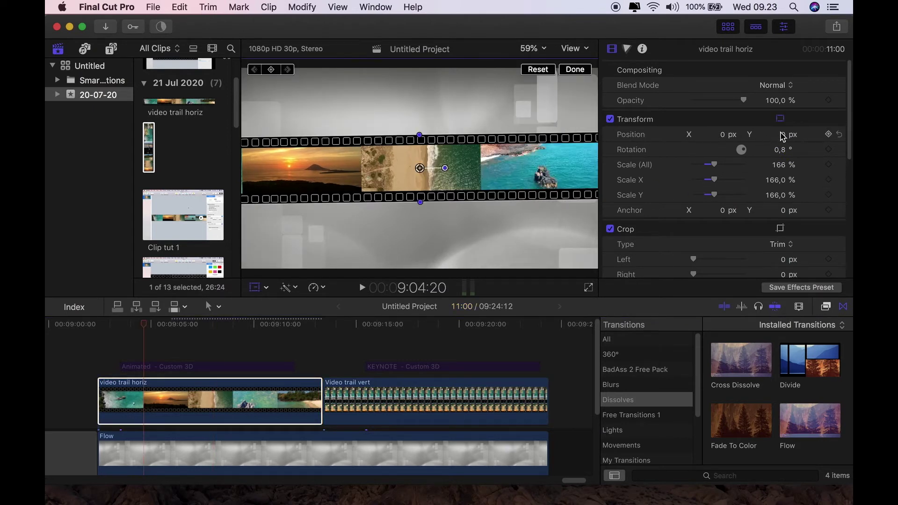
{"action": "mouse_move", "coordinate": [785, 137]}
{"action": "left_mouse_down"}
{"action": "mouse_move", "coordinate": [784, 149]}
{"action": "mouse_move", "coordinate": [785, 126]}
{"action": "left_mouse_up"}
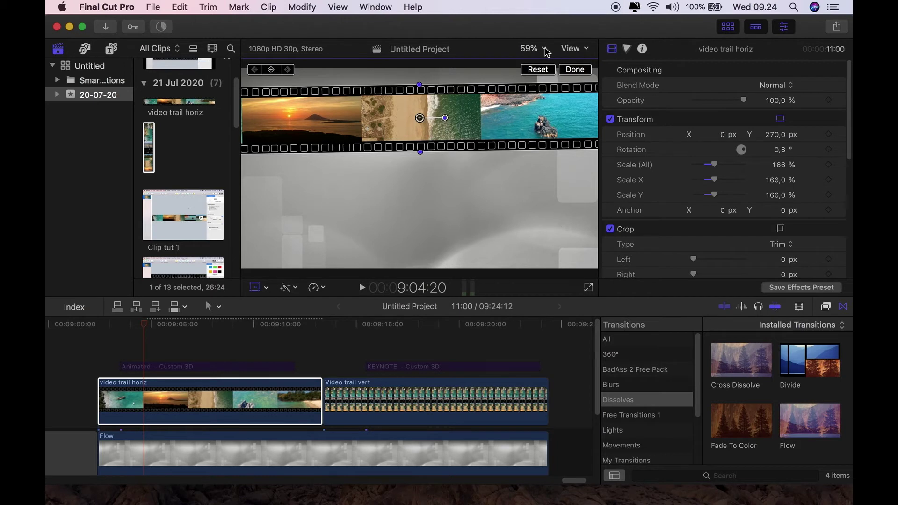
Keyframe Position so the strip starts off to the right and ends on the left
{"action": "left_click", "coordinate": [546, 49]}
{"action": "left_click", "coordinate": [553, 78]}
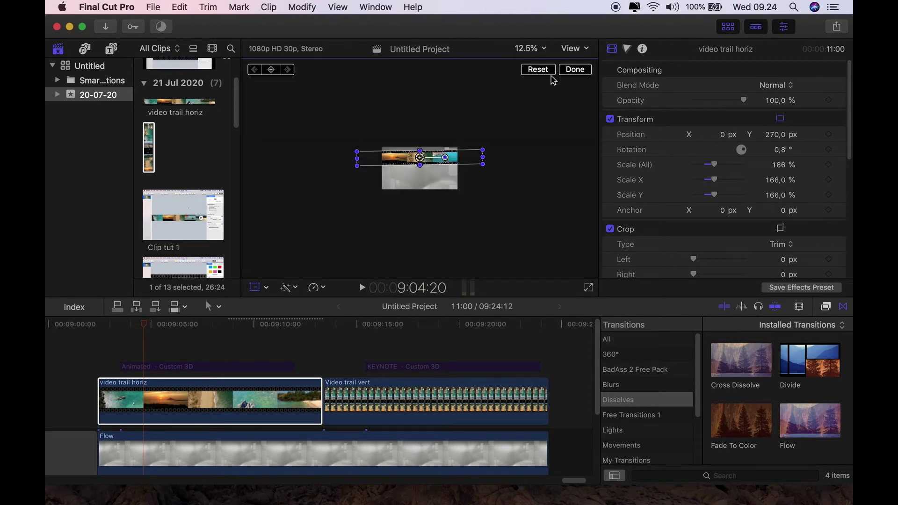
{"action": "left_click_drag", "start_coordinate": [145, 324], "coordinate": [119, 328]}
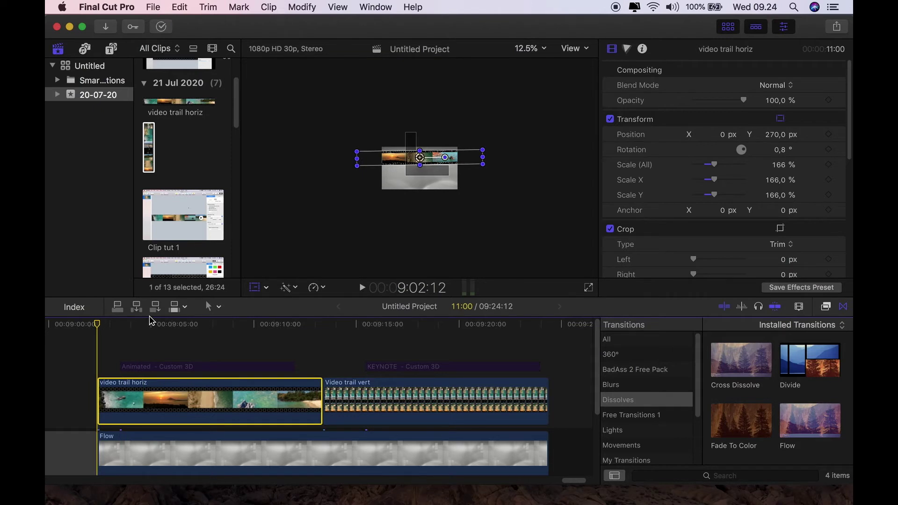
{"action": "left_click", "coordinate": [828, 135]}
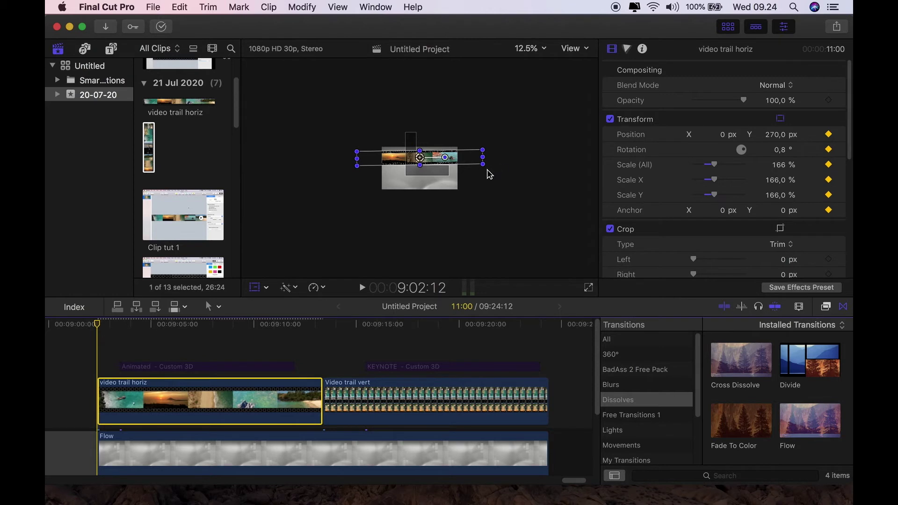
{"action": "left_click_drag", "start_coordinate": [421, 159], "coordinate": [445, 158]}
{"action": "left_click_drag", "start_coordinate": [99, 327], "coordinate": [321, 360]}
{"action": "left_click_drag", "start_coordinate": [444, 159], "coordinate": [398, 162]}
Fit the viewer and play the sliding animation from the first keyframe
{"action": "left_click", "coordinate": [544, 50]}
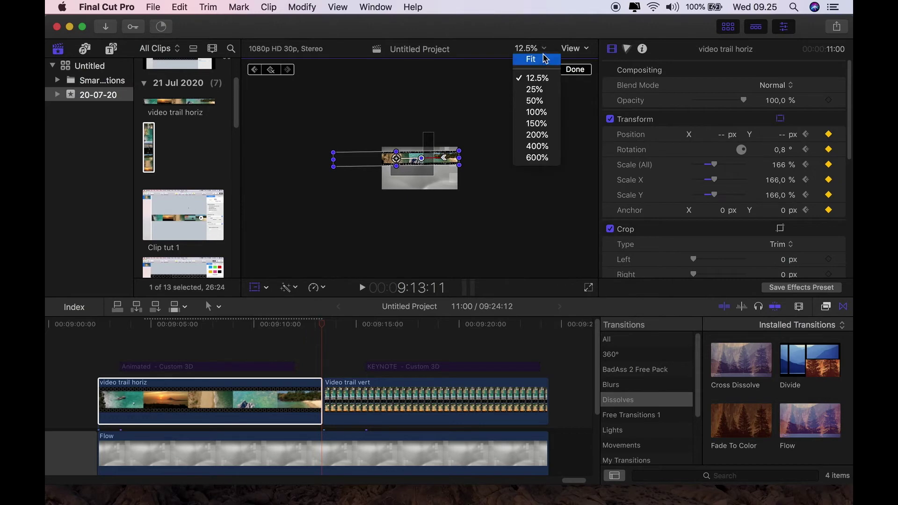
{"action": "left_click", "coordinate": [545, 60]}
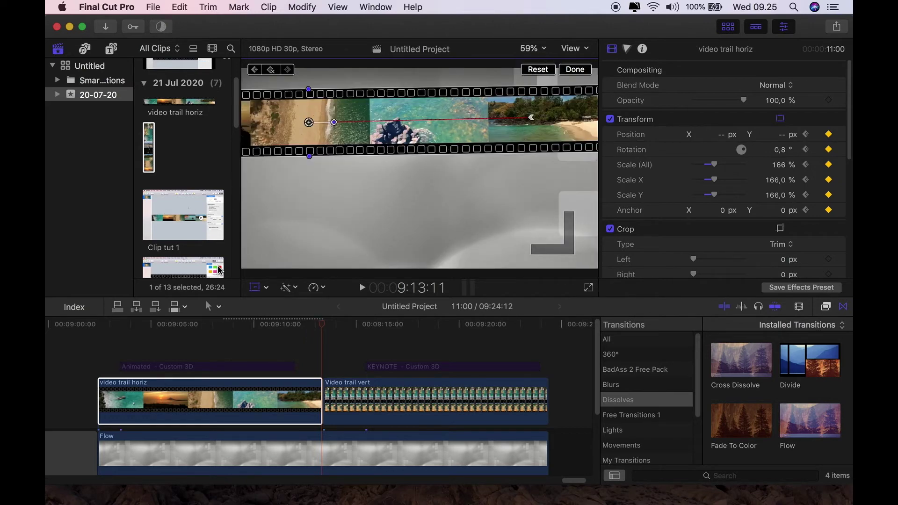
{"action": "left_click", "coordinate": [99, 348]}
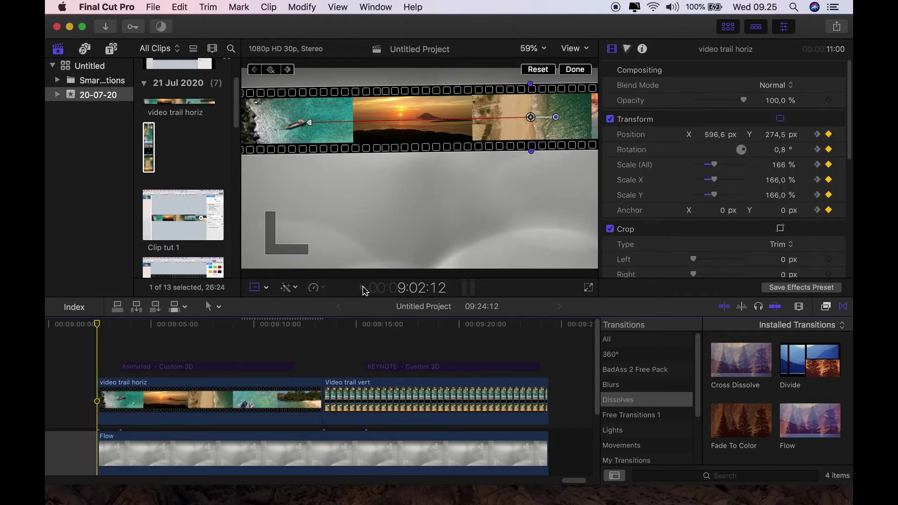
{"action": "left_click", "coordinate": [363, 287]}
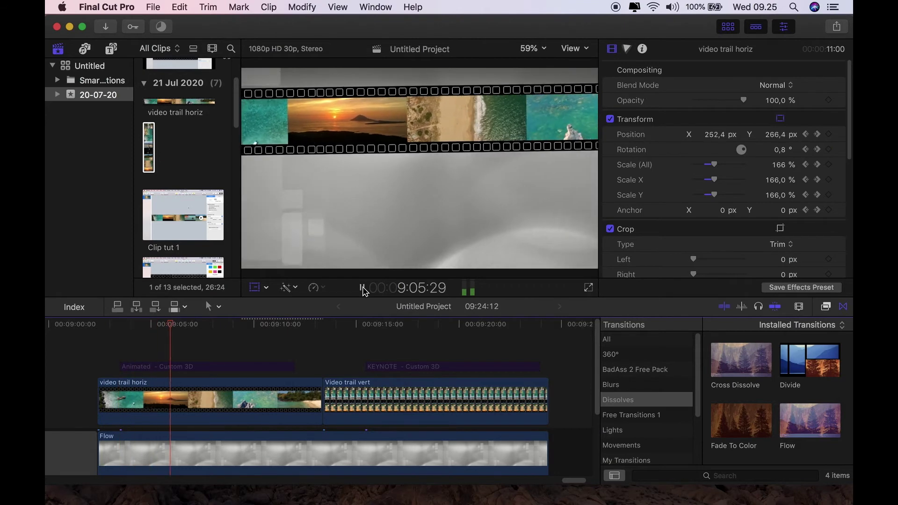
{"action": "left_click", "coordinate": [362, 287]}
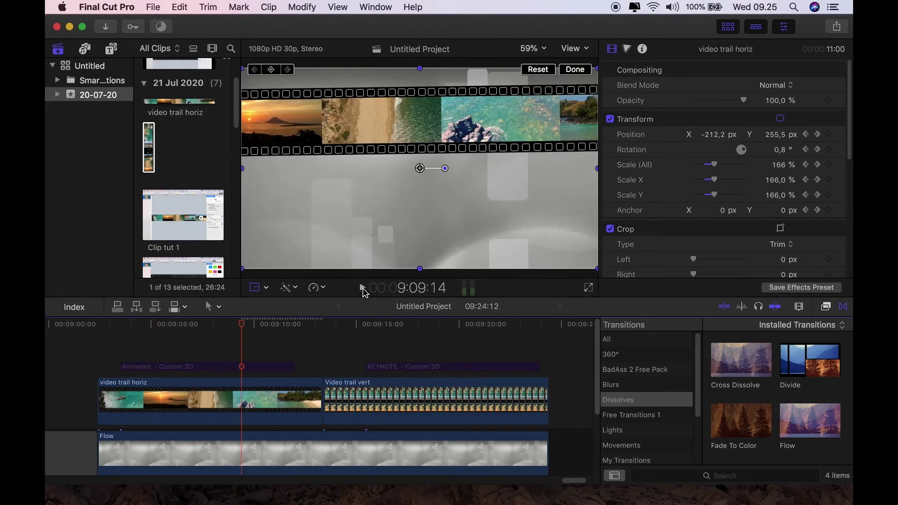
{"action": "left_click", "coordinate": [304, 395]}
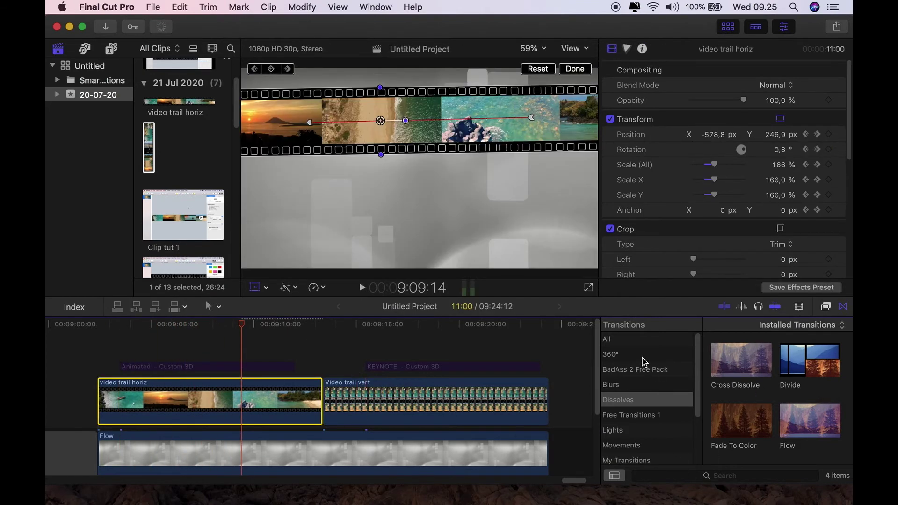
Apply Drop Shadow to the horizontal filmstrip and adjust its offset, blur (64) and opacity
{"action": "left_click", "coordinate": [822, 308]}
{"action": "left_click", "coordinate": [722, 476]}
{"action": "type", "text": "drop"}
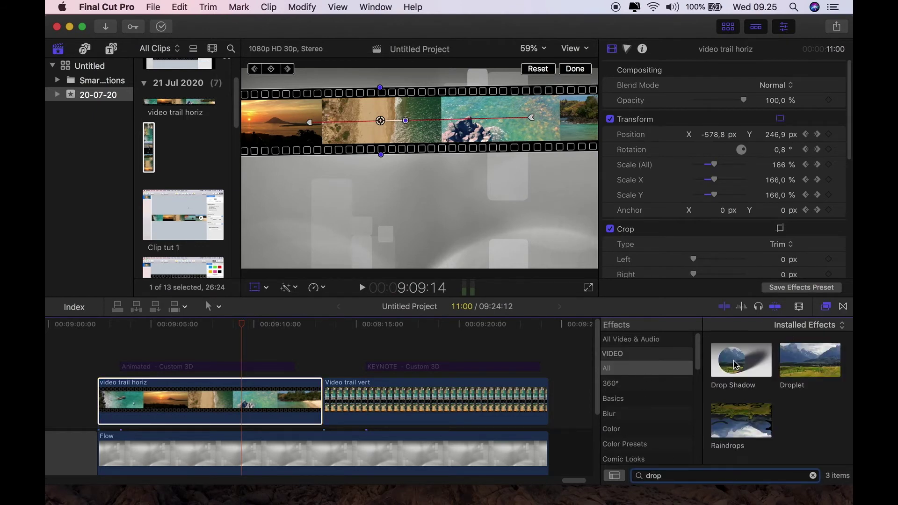
{"action": "left_click_drag", "start_coordinate": [742, 365], "coordinate": [229, 398]}
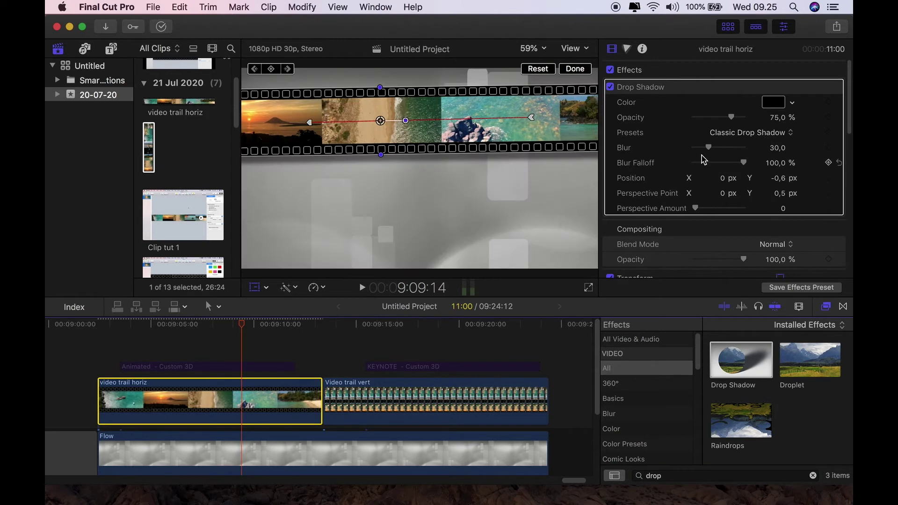
{"action": "left_click_drag", "start_coordinate": [731, 117], "coordinate": [732, 120]}
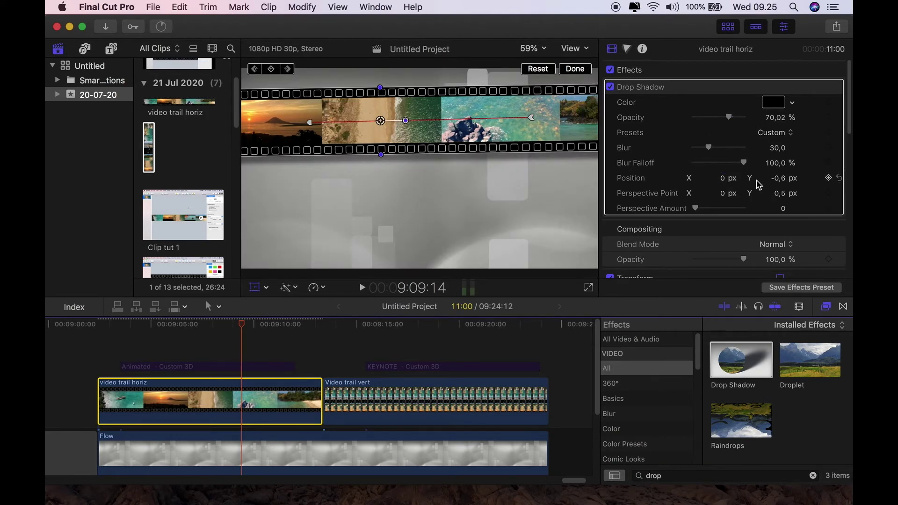
{"action": "left_click_drag", "start_coordinate": [779, 183], "coordinate": [778, 182]}
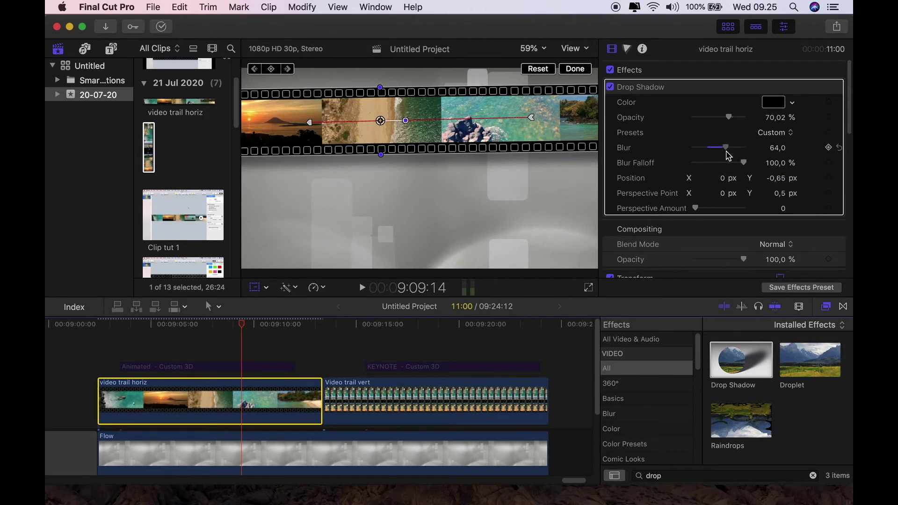
{"action": "left_click_drag", "start_coordinate": [728, 117], "coordinate": [733, 119]}
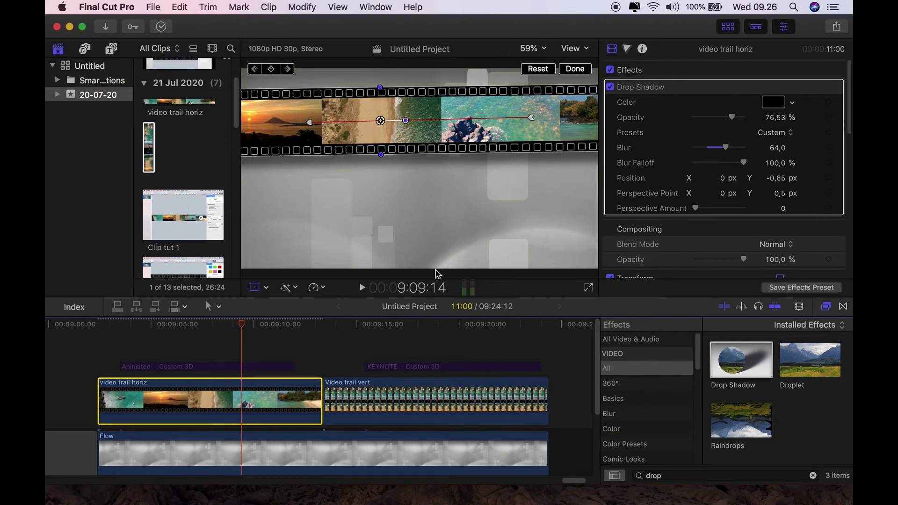
Add Aged Film, lower its Amount to 25.37, and play the filmstrip back
{"action": "left_click", "coordinate": [685, 476]}
{"action": "key", "text": "BackSpace"}
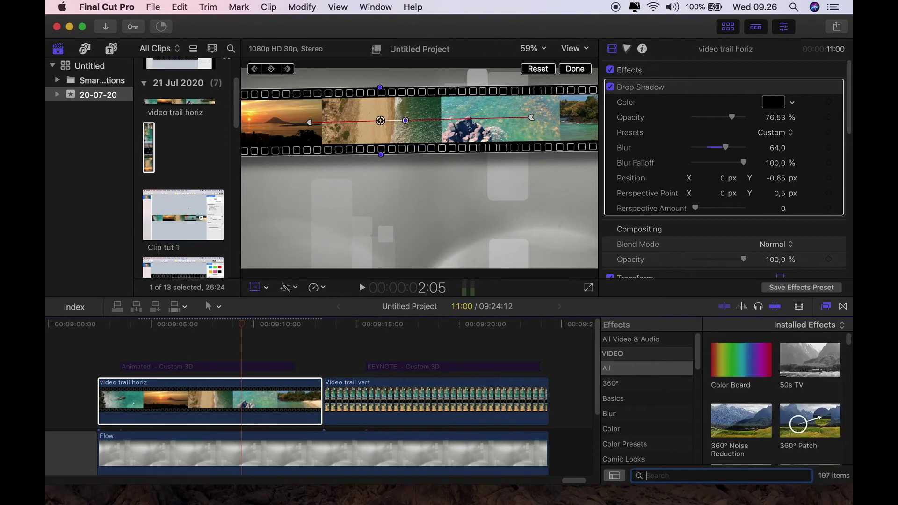
{"action": "left_click_drag", "start_coordinate": [741, 360], "coordinate": [234, 403]}
{"action": "scroll", "coordinate": [711, 224], "scroll_direction": "down", "scroll_amount": 2}
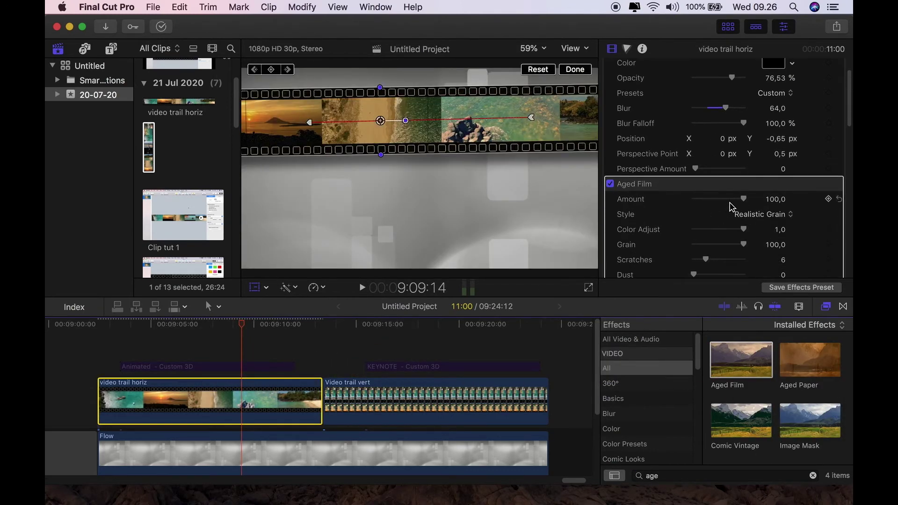
{"action": "left_click_drag", "start_coordinate": [728, 200], "coordinate": [705, 206]}
{"action": "left_click", "coordinate": [106, 350]}
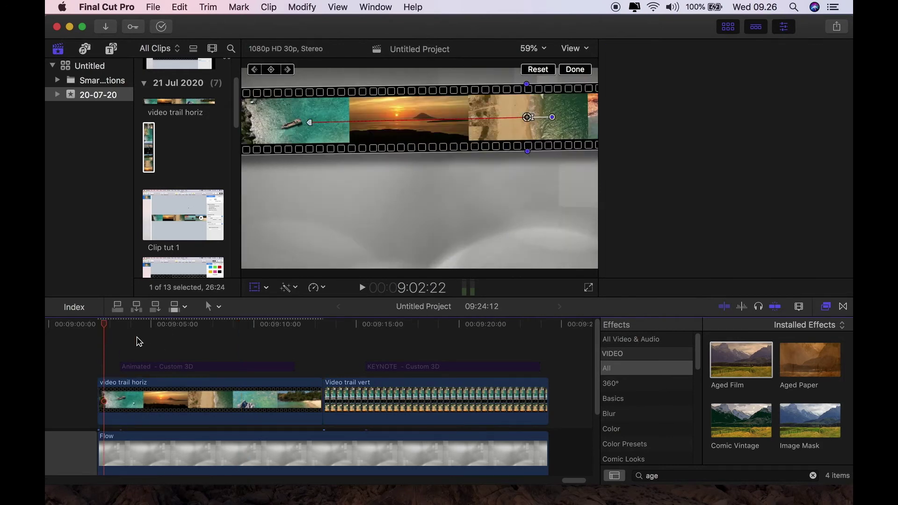
{"action": "left_click", "coordinate": [363, 288]}
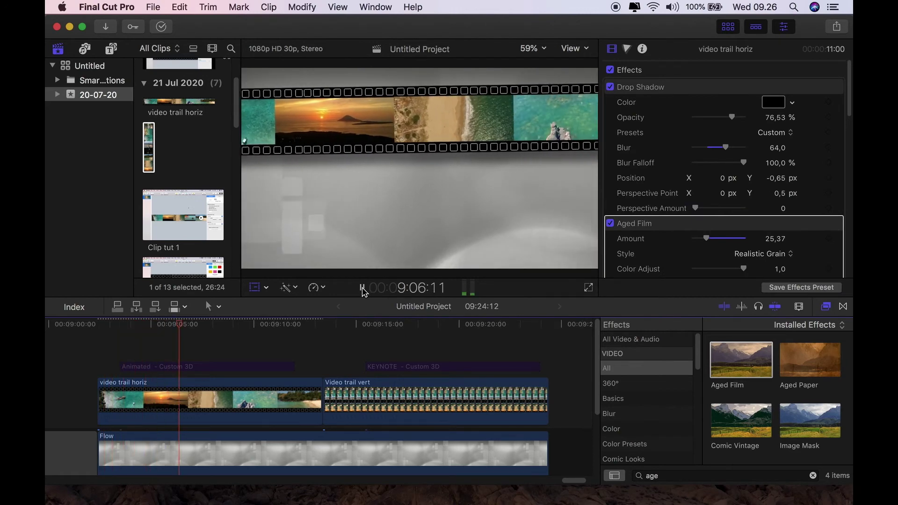
Scale Video trail vert to 168%, rotate it 2° and set Position X to 590 px
{"action": "left_click", "coordinate": [363, 290]}
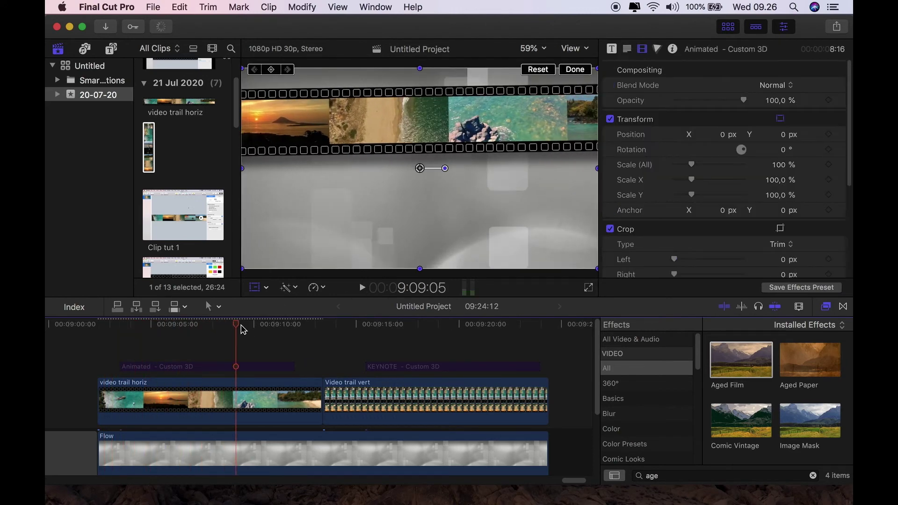
{"action": "left_click_drag", "start_coordinate": [243, 329], "coordinate": [404, 327]}
{"action": "left_click", "coordinate": [400, 405]}
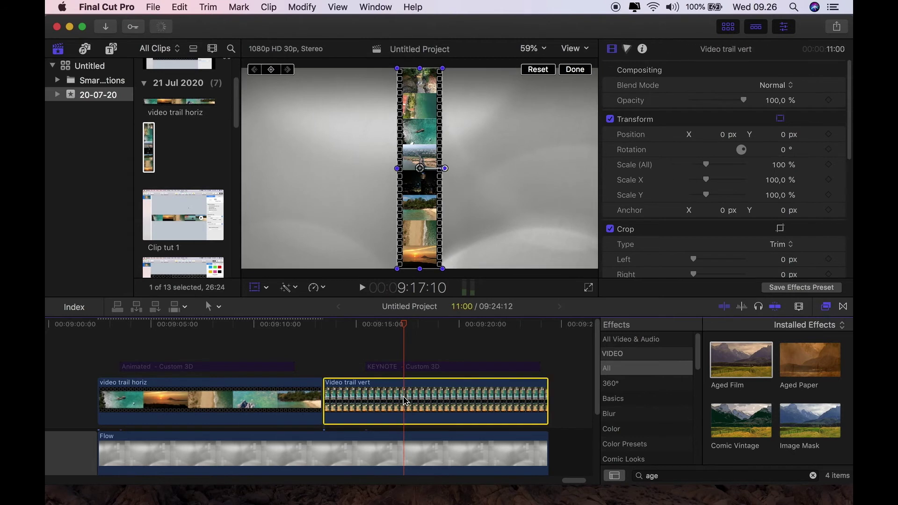
{"action": "left_click_drag", "start_coordinate": [706, 165], "coordinate": [718, 169]}
{"action": "left_click_drag", "start_coordinate": [784, 156], "coordinate": [781, 149]}
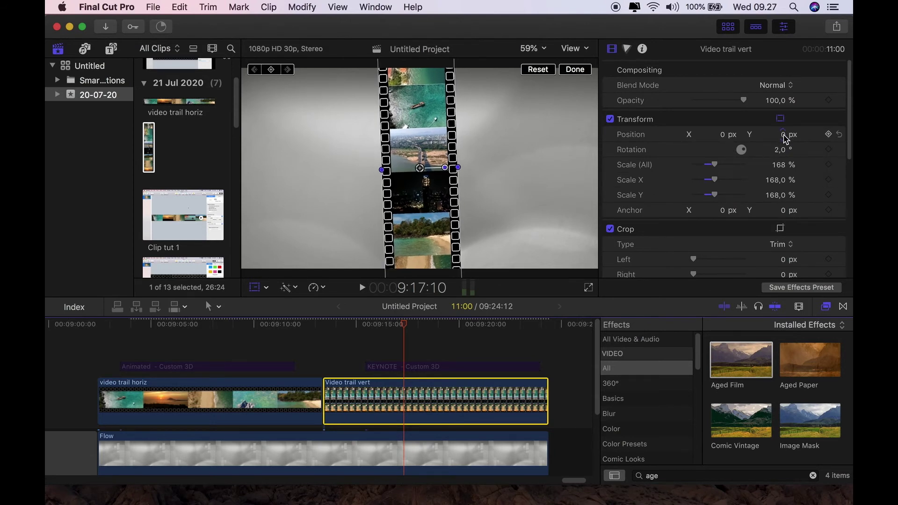
{"action": "left_click_drag", "start_coordinate": [724, 138], "coordinate": [793, 139]}
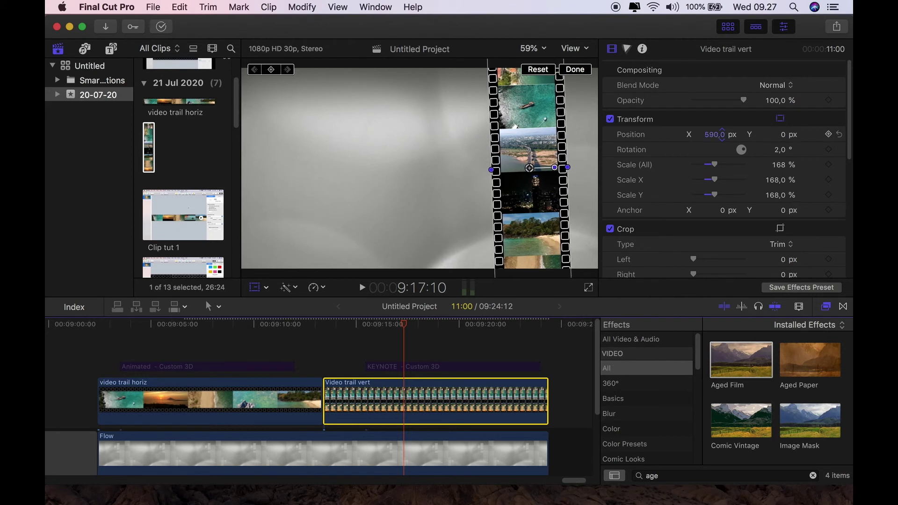
{"action": "left_click", "coordinate": [543, 49]}
At the clip start, keyframe Position, Rotation and Scale with the strip below frame
{"action": "left_click", "coordinate": [545, 82]}
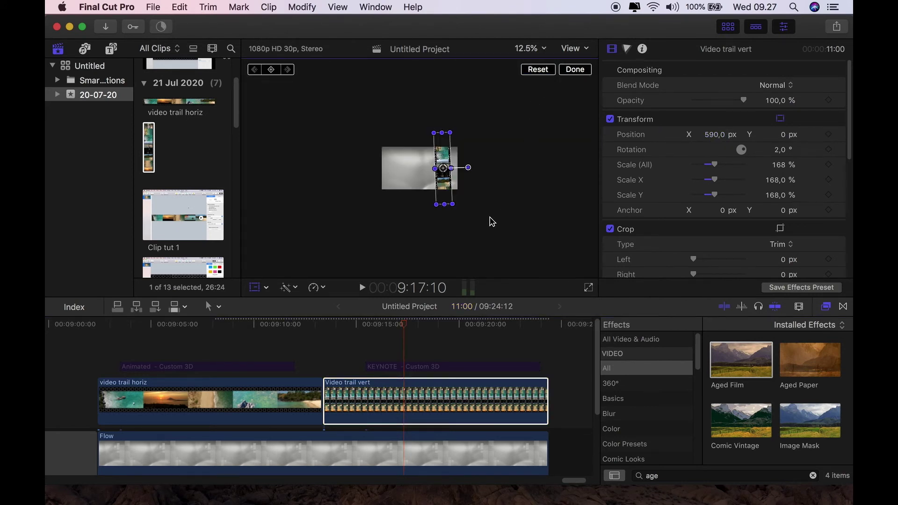
{"action": "left_click", "coordinate": [328, 402]}
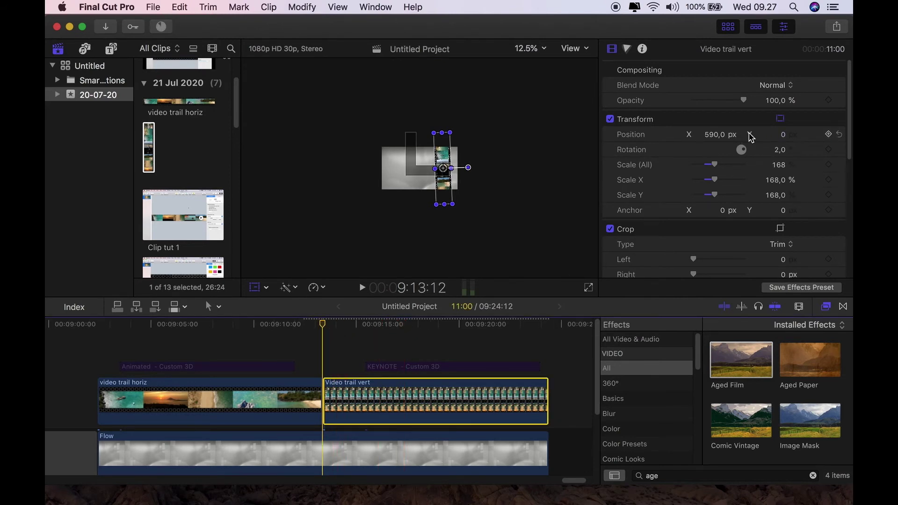
{"action": "left_click", "coordinate": [828, 134]}
{"action": "left_click", "coordinate": [828, 149]}
{"action": "left_click", "coordinate": [828, 164]}
{"action": "left_click_drag", "start_coordinate": [444, 169], "coordinate": [448, 182]}
At the clip end, raise the filmstrip, fit the viewer and play the animation
{"action": "left_click_drag", "start_coordinate": [325, 327], "coordinate": [539, 343]}
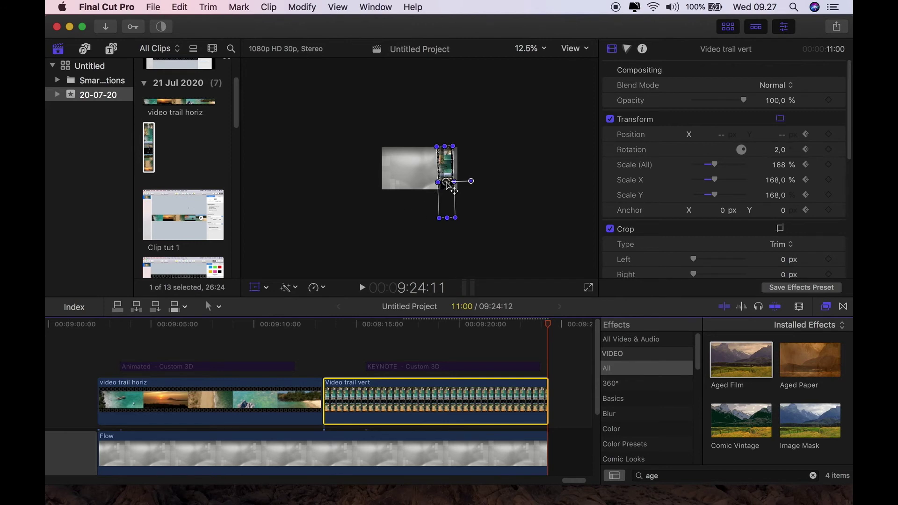
{"action": "left_click_drag", "start_coordinate": [447, 183], "coordinate": [445, 156]}
{"action": "left_click", "coordinate": [532, 48]}
{"action": "left_click", "coordinate": [540, 61]}
{"action": "left_click", "coordinate": [332, 339]}
{"action": "left_click", "coordinate": [363, 288]}
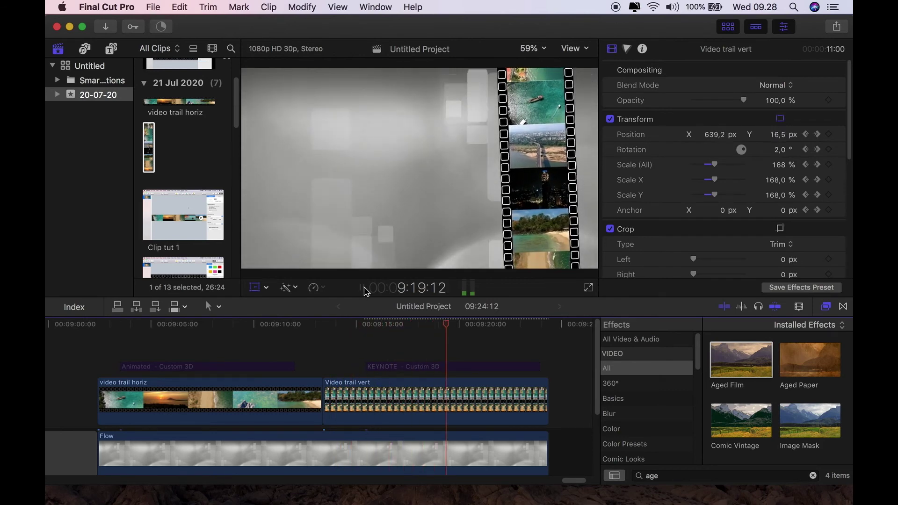
{"action": "left_click", "coordinate": [363, 288]}
{"action": "left_click", "coordinate": [422, 391]}
Apply Aged Film to the vertical filmstrip clip and lower its amount to 24.48
{"action": "key", "text": "space"}
{"action": "key", "text": "space"}
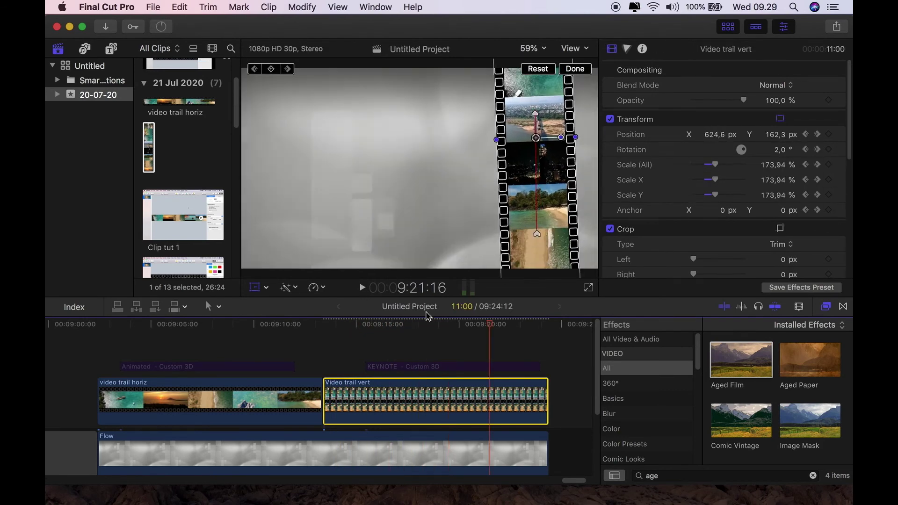
{"action": "left_click_drag", "start_coordinate": [732, 364], "coordinate": [409, 399]}
{"action": "left_click_drag", "start_coordinate": [744, 102], "coordinate": [732, 106]}
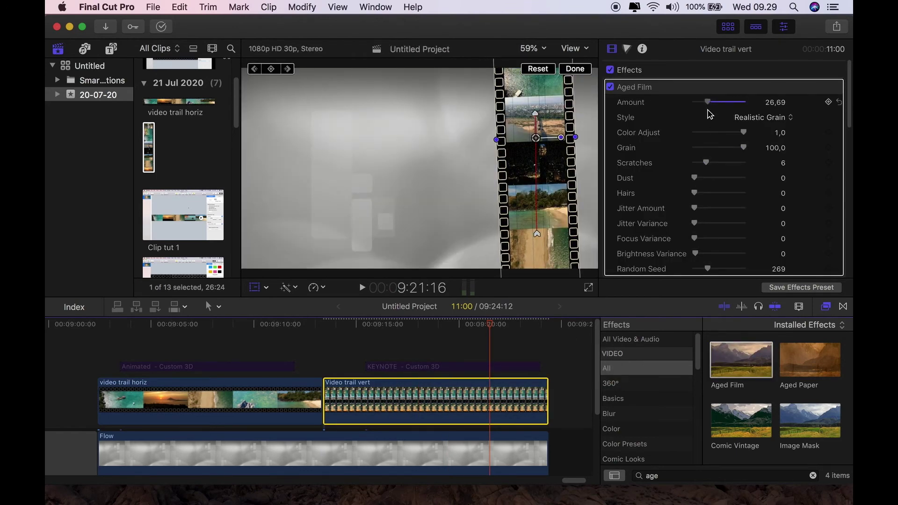
{"action": "left_click_drag", "start_coordinate": [708, 114], "coordinate": [697, 114]}
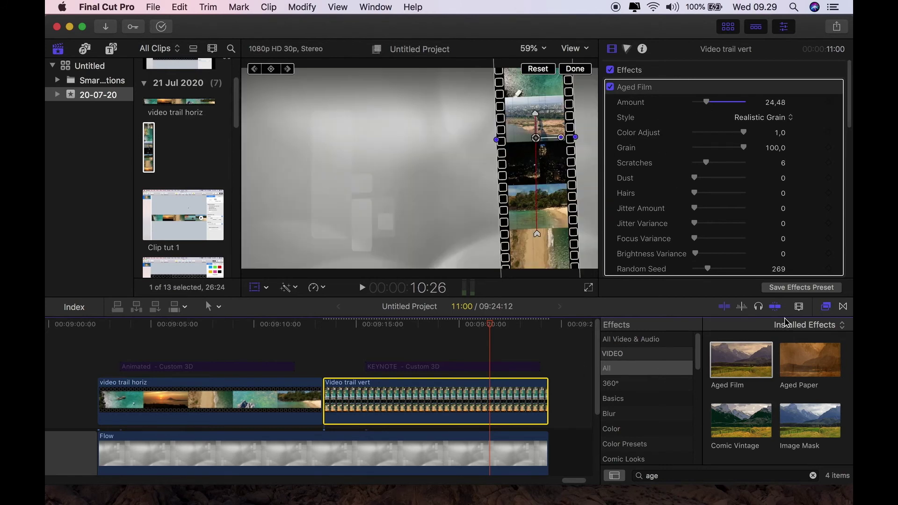
Add a Drop Shadow via 'dro' search, nudge its offset, blur 76, opacity 65.97%
{"action": "left_click", "coordinate": [669, 480]}
{"action": "double_click", "coordinate": [670, 477]}
{"action": "type", "text": "dro"}
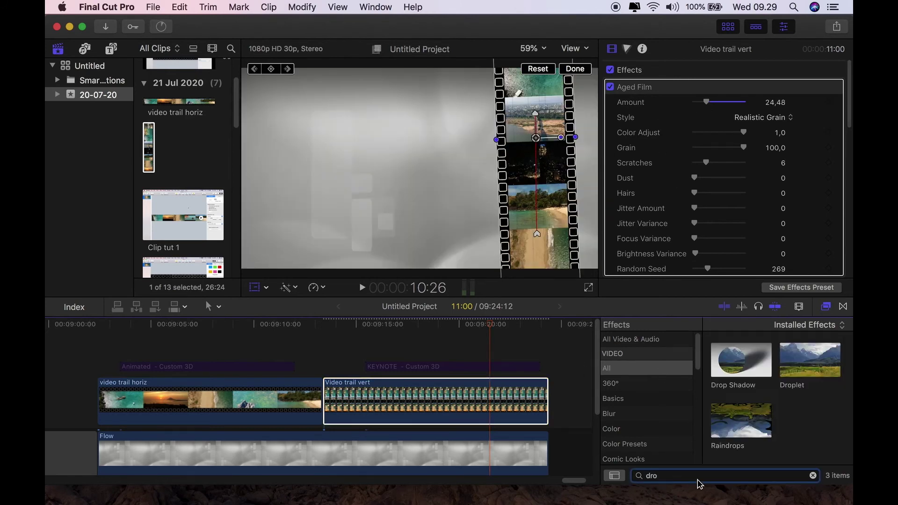
{"action": "double_click", "coordinate": [744, 367]}
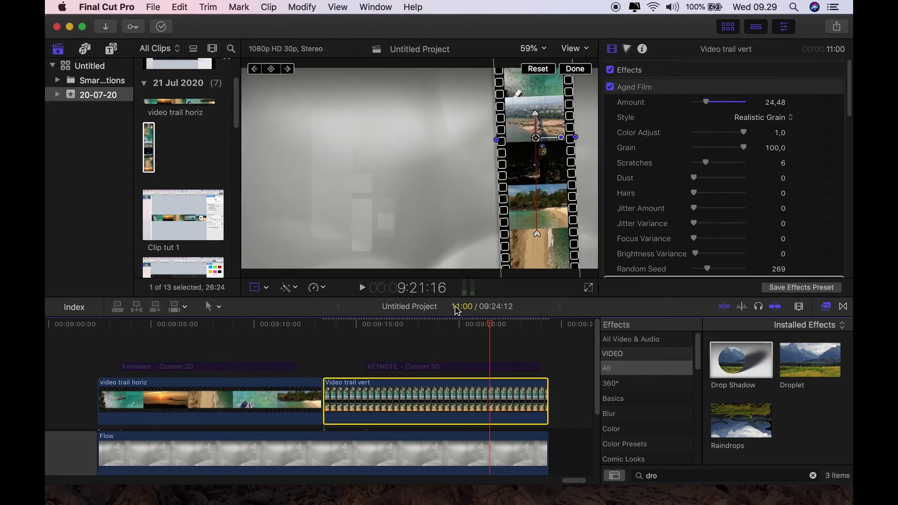
{"action": "scroll", "coordinate": [688, 216], "scroll_direction": "down", "scroll_amount": 5}
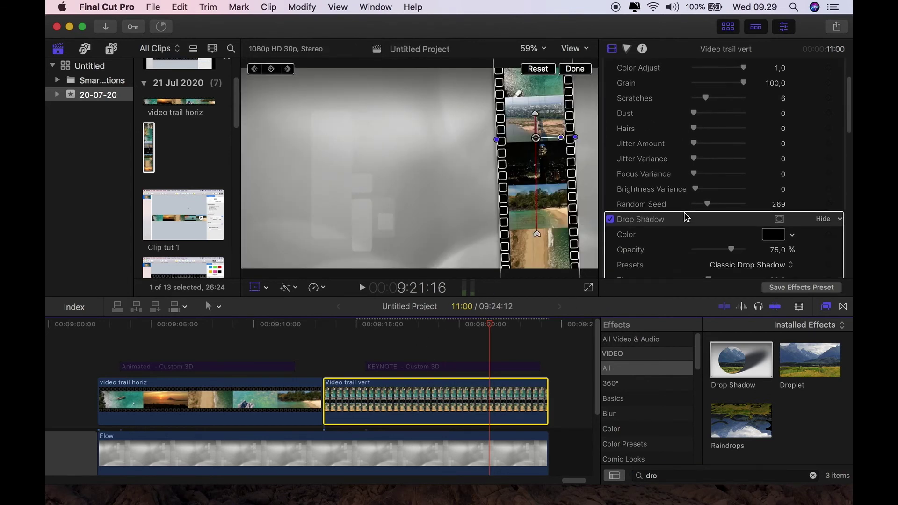
{"action": "left_click_drag", "start_coordinate": [781, 239], "coordinate": [781, 237]}
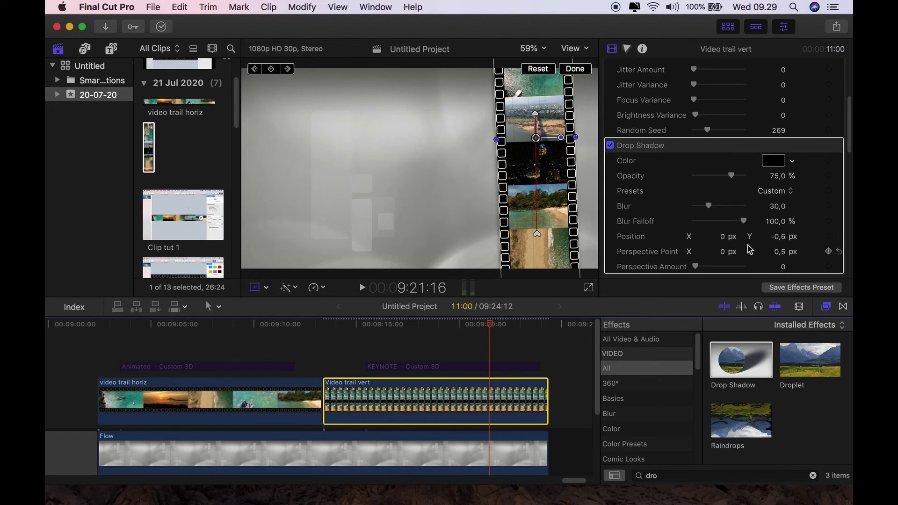
{"action": "left_click_drag", "start_coordinate": [722, 236], "coordinate": [723, 236]}
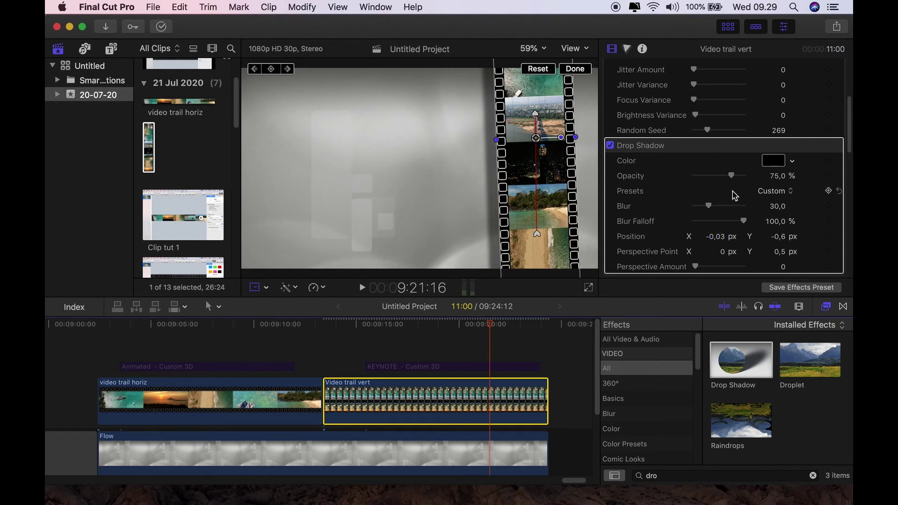
{"action": "left_click_drag", "start_coordinate": [708, 206], "coordinate": [731, 208]}
{"action": "left_click_drag", "start_coordinate": [732, 176], "coordinate": [728, 180]}
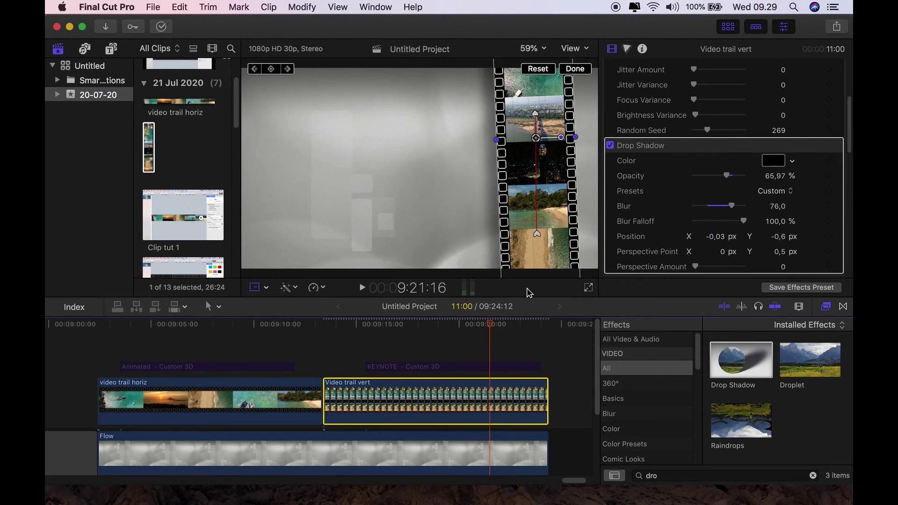
Enable the disabled KEYNOTE - Custom 3D title clip in the timeline
{"action": "left_click", "coordinate": [269, 366]}
{"action": "right_click", "coordinate": [267, 368]}
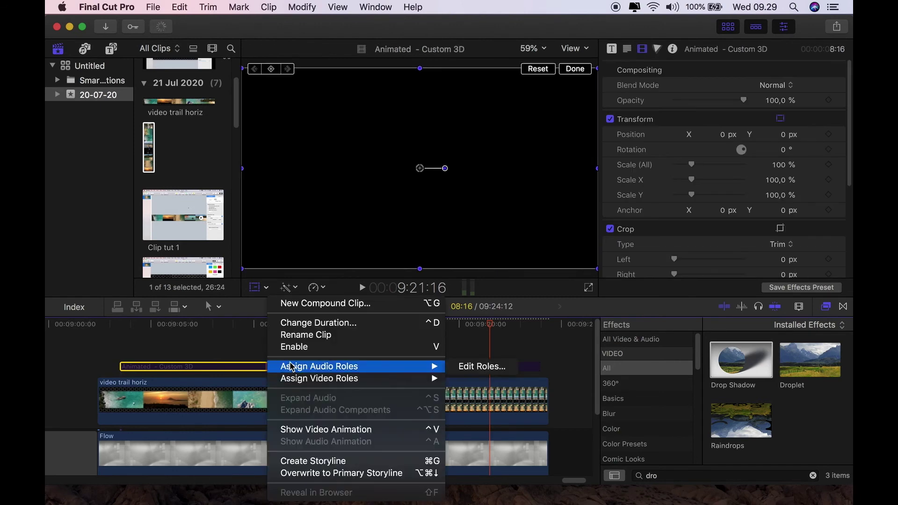
{"action": "left_click", "coordinate": [423, 377]}
{"action": "right_click", "coordinate": [427, 368]}
{"action": "left_click", "coordinate": [433, 343]}
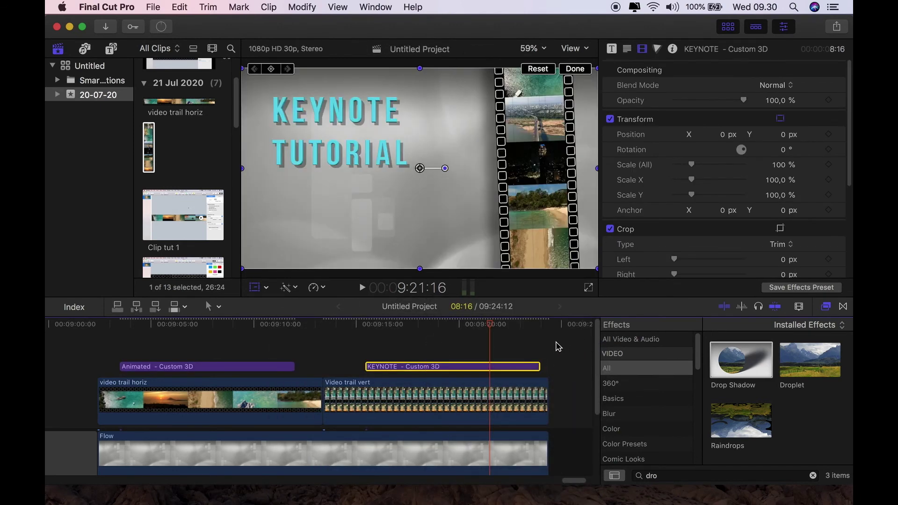